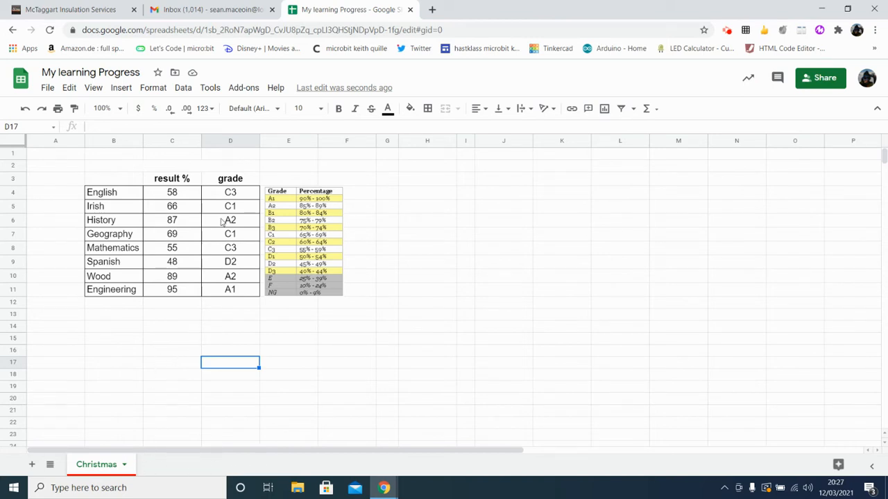
Enter the heading "My results" in merged cell B2:D2 above the results table and centre it horizontally
{"action": "left_click", "coordinate": [118, 168]}
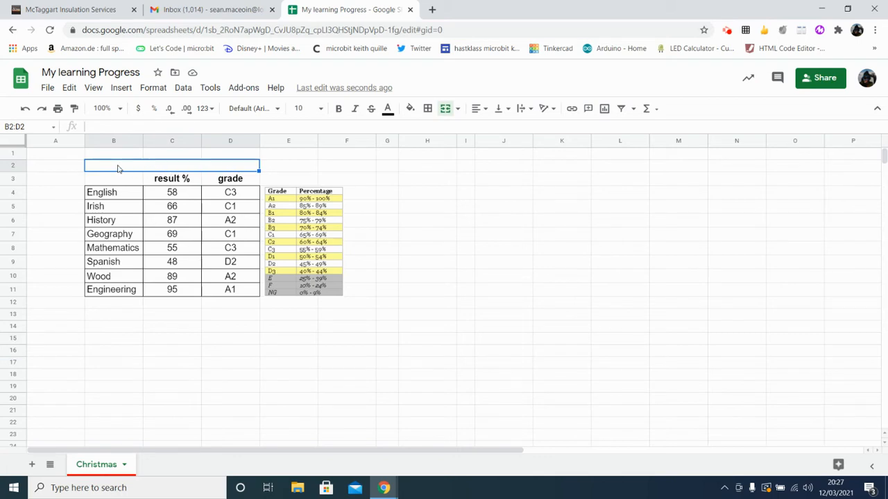
{"action": "left_click", "coordinate": [125, 128]}
{"action": "type", "text": "My results"}
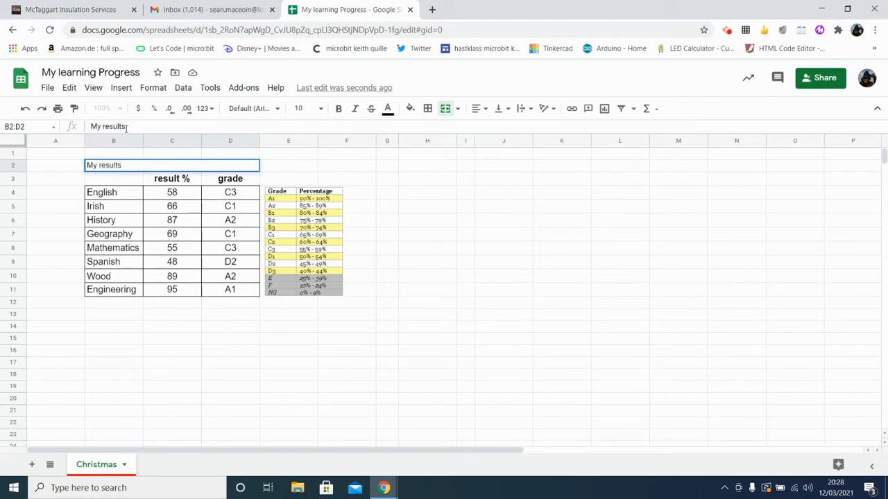
{"action": "left_click", "coordinate": [475, 108]}
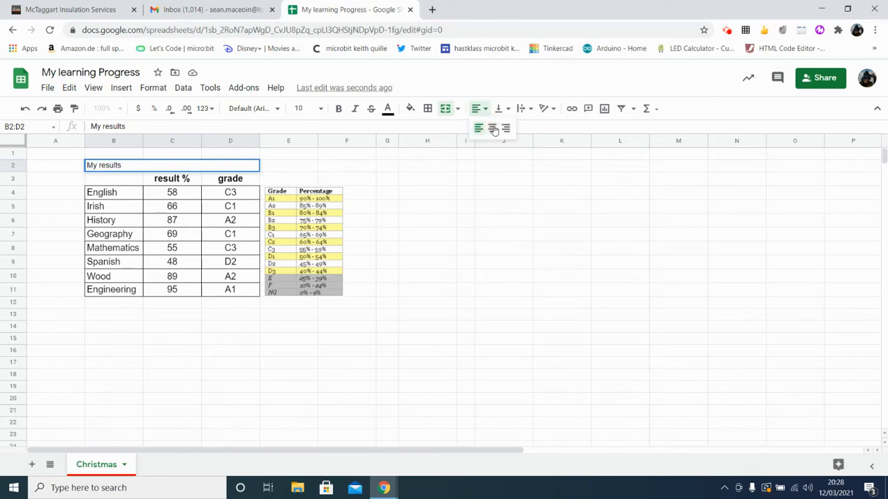
{"action": "left_click", "coordinate": [492, 130]}
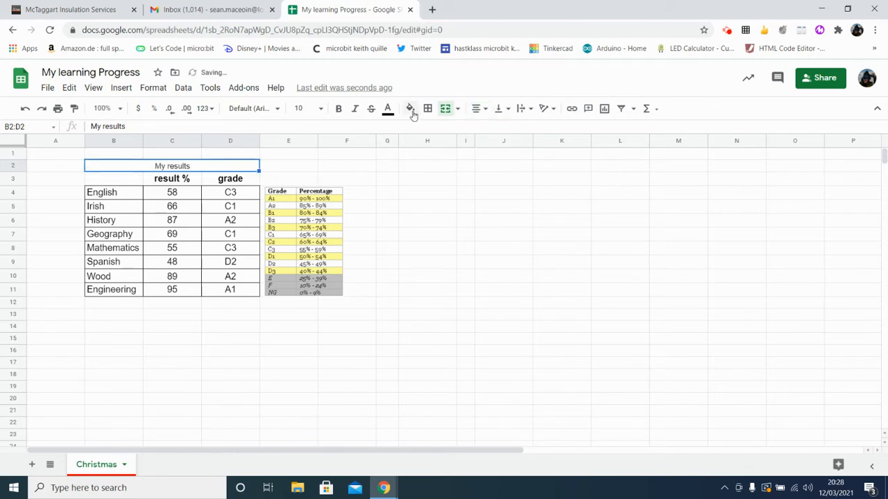
Fill the "My results" heading cell with yellow
{"action": "left_click", "coordinate": [409, 109]}
{"action": "left_click", "coordinate": [454, 162]}
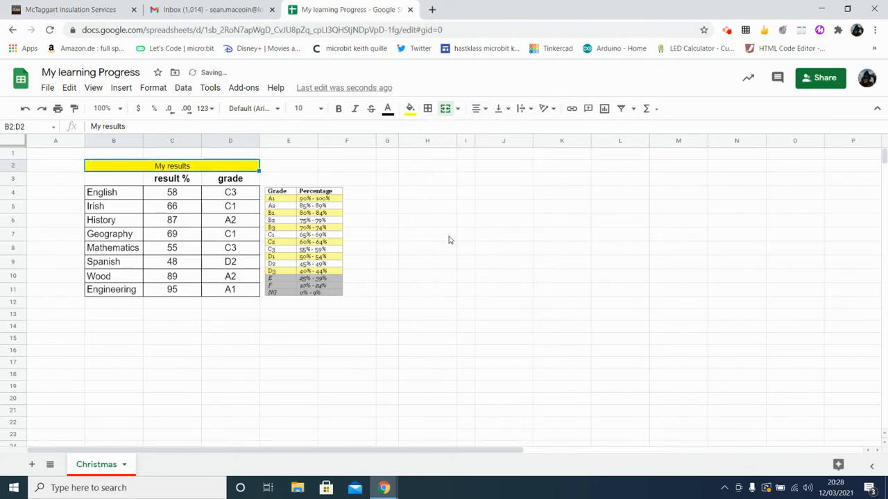
{"action": "left_click", "coordinate": [452, 295]}
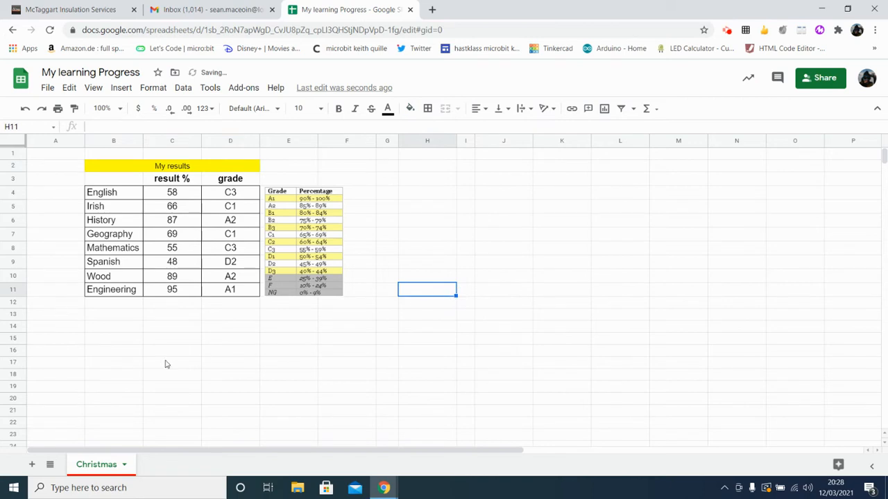
Fill the subject names in B4:B11 with light green
{"action": "left_click_drag", "start_coordinate": [104, 194], "coordinate": [109, 304]}
{"action": "left_click", "coordinate": [410, 109]}
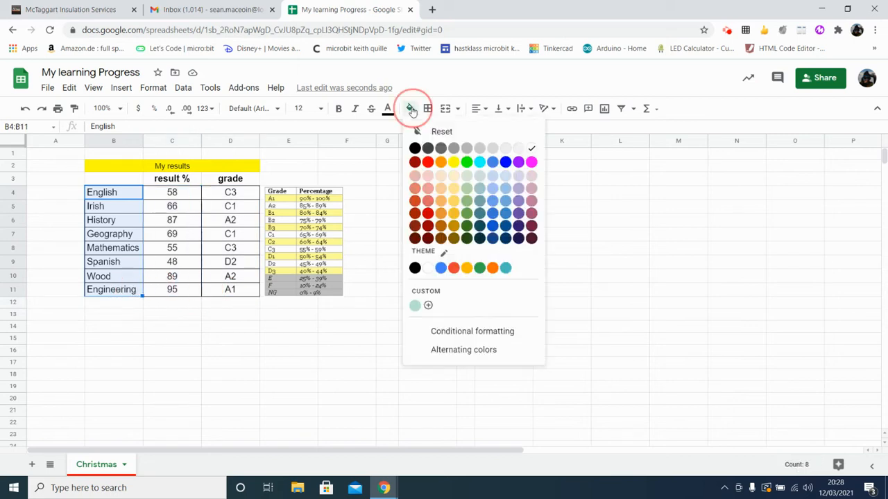
{"action": "left_click", "coordinate": [466, 176]}
{"action": "left_click", "coordinate": [242, 341]}
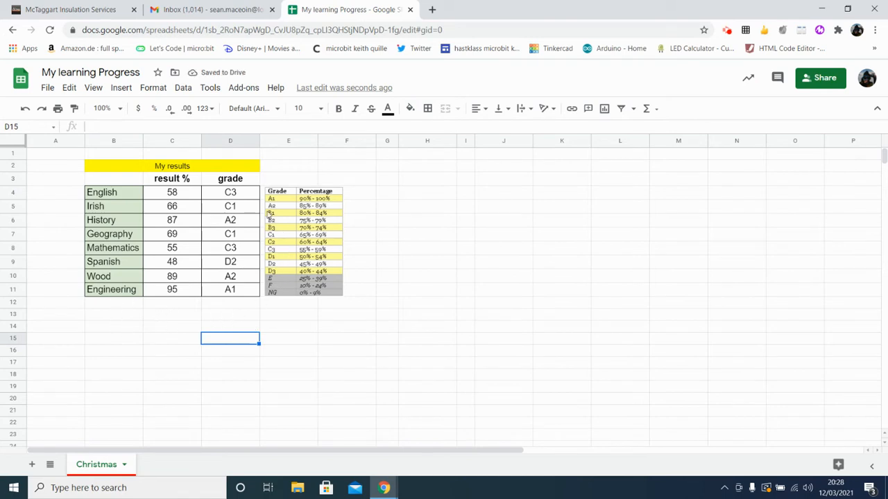
Resize the grade-percentage table image slightly larger so it spans about rows 3 to 12 beside the results
{"action": "left_click", "coordinate": [316, 228]}
{"action": "left_click_drag", "start_coordinate": [342, 298], "coordinate": [395, 397]}
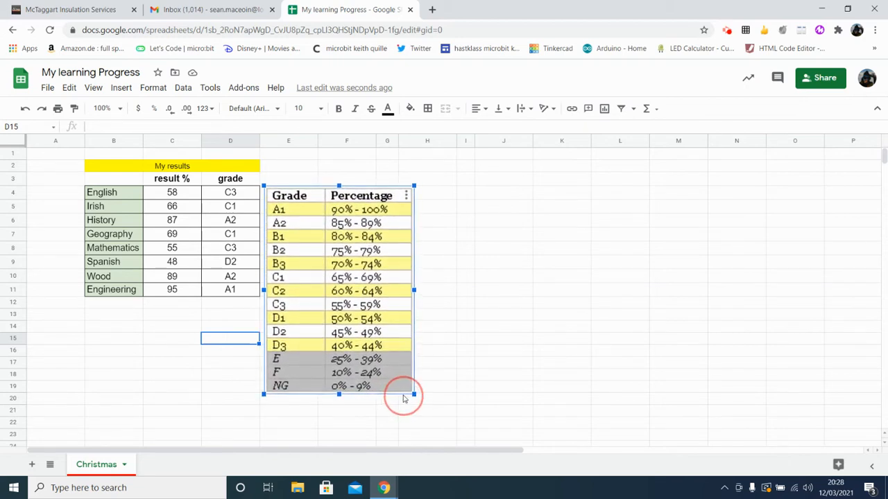
{"action": "left_click_drag", "start_coordinate": [405, 398], "coordinate": [354, 307]}
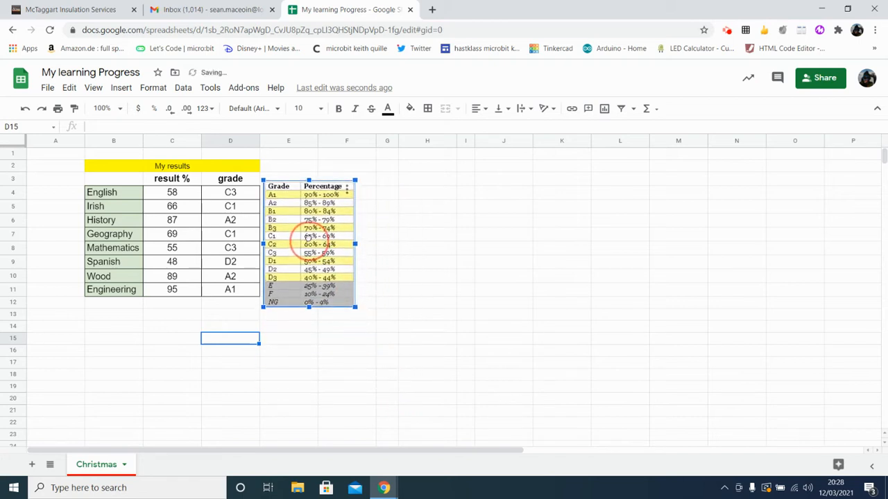
{"action": "left_click", "coordinate": [349, 342]}
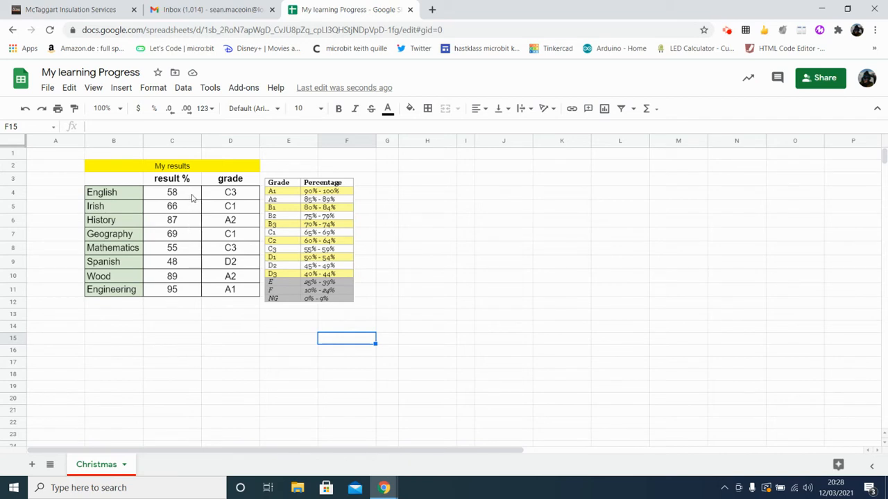
Insert a chart from the subject names and percentage results in B4:C11
{"action": "left_click_drag", "start_coordinate": [193, 198], "coordinate": [113, 294]}
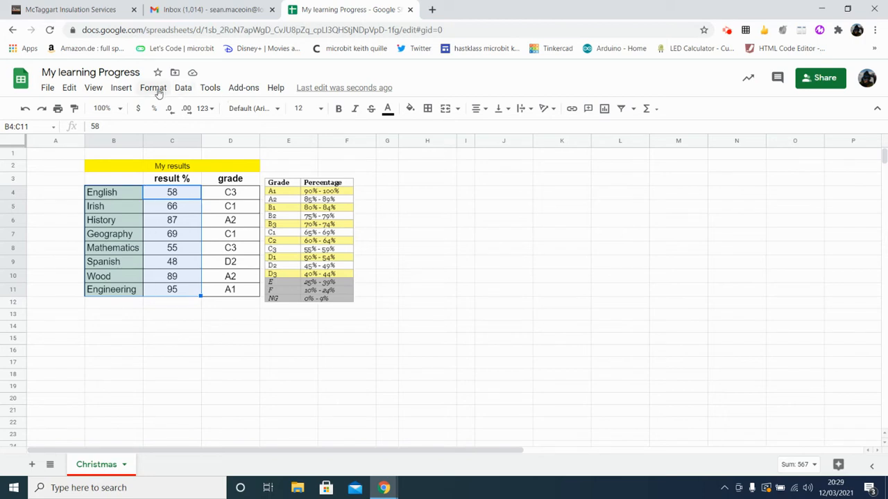
{"action": "left_click", "coordinate": [121, 90]}
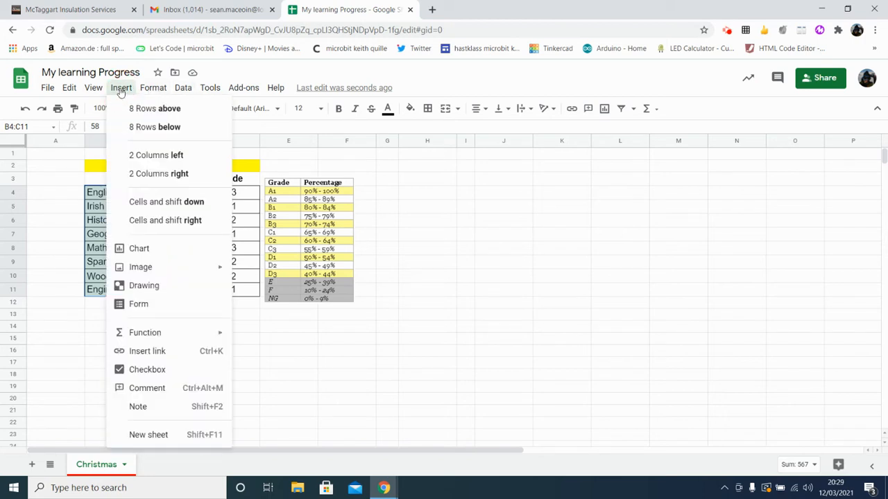
{"action": "left_click", "coordinate": [161, 251]}
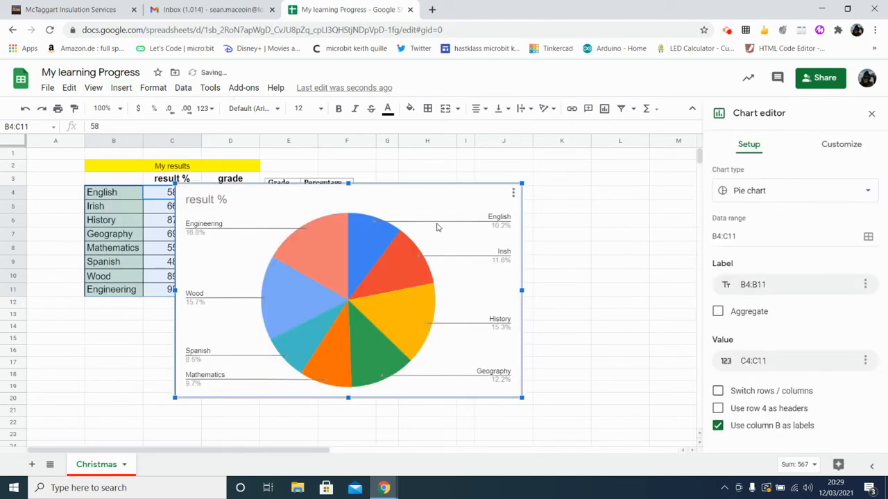
Move the pie chart beside the results table, with its left edge over column D and its top at row 3
{"action": "left_click_drag", "start_coordinate": [437, 216], "coordinate": [328, 183]}
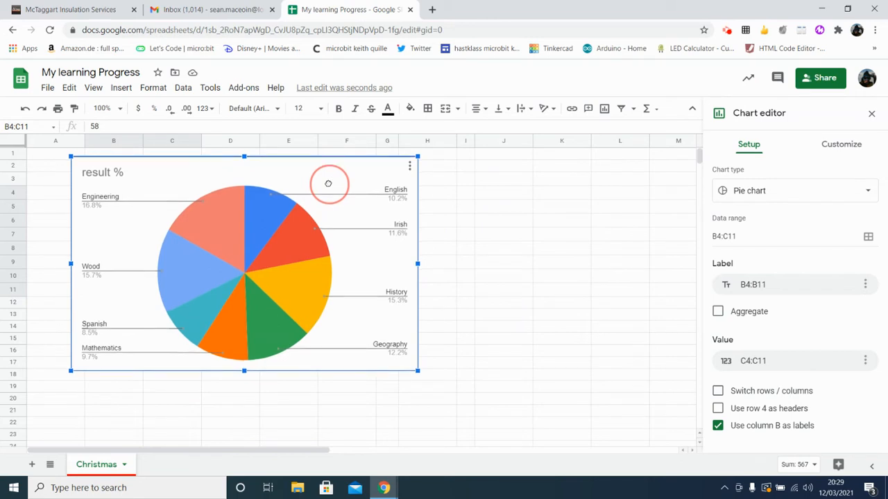
{"action": "left_click_drag", "start_coordinate": [328, 183], "coordinate": [452, 183]}
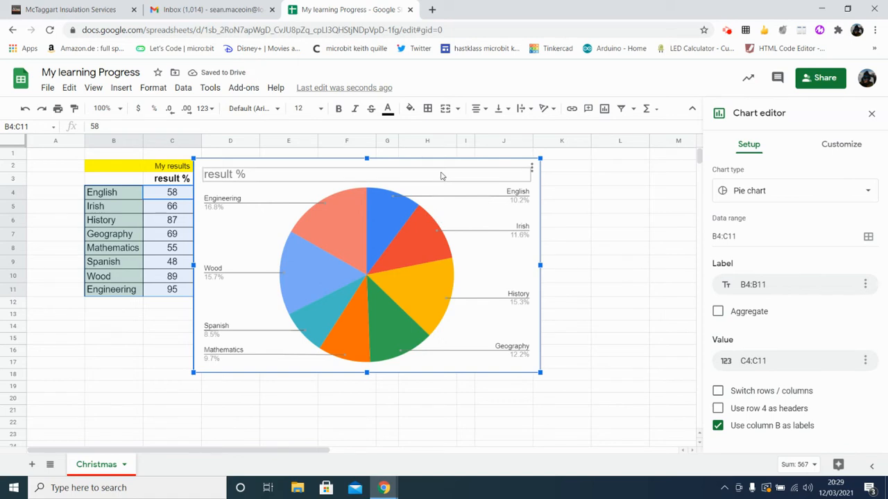
{"action": "left_click_drag", "start_coordinate": [440, 192], "coordinate": [495, 206]}
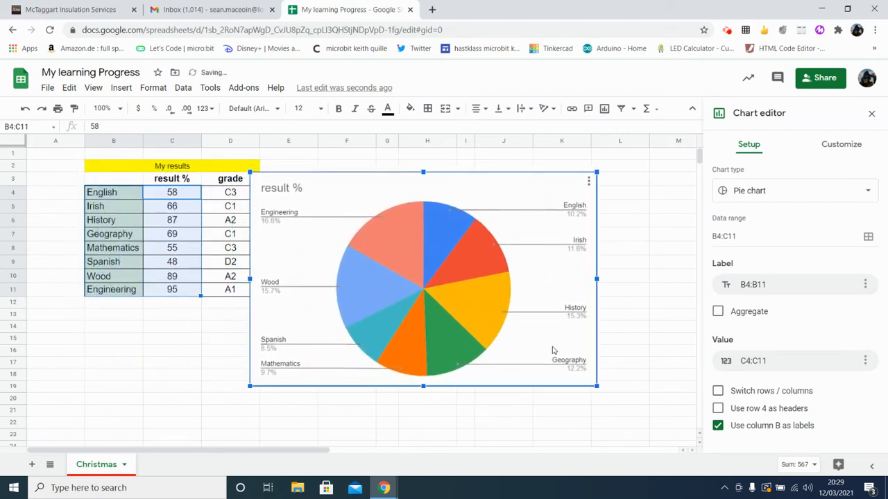
Change the pie chart to a column chart of the results and review its setup options
{"action": "left_click", "coordinate": [771, 199]}
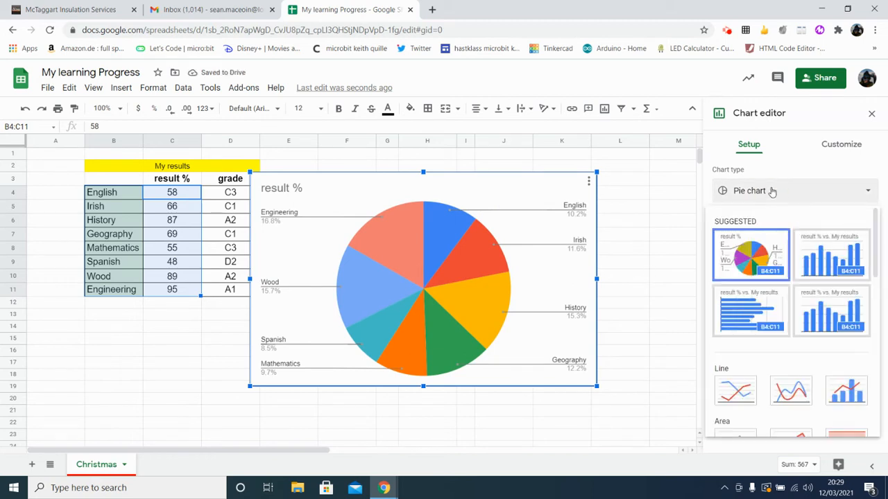
{"action": "left_click", "coordinate": [812, 259]}
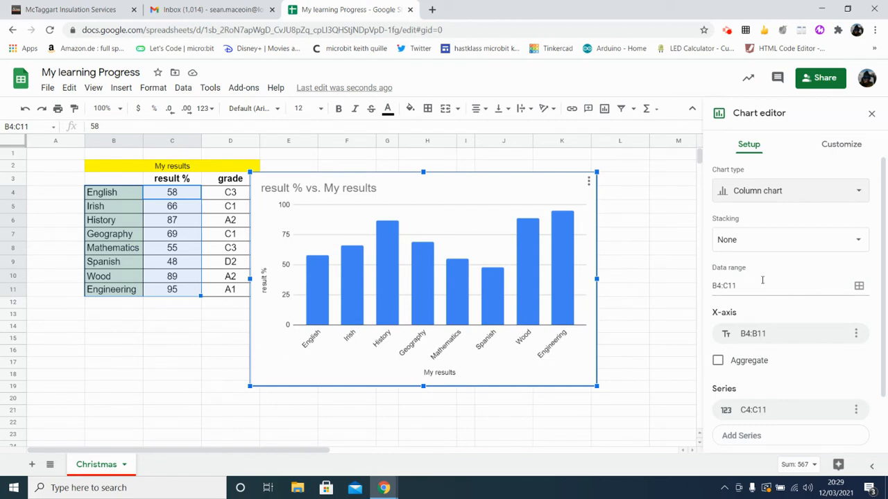
{"action": "scroll", "coordinate": [756, 274], "scroll_direction": "down", "scroll_amount": 2}
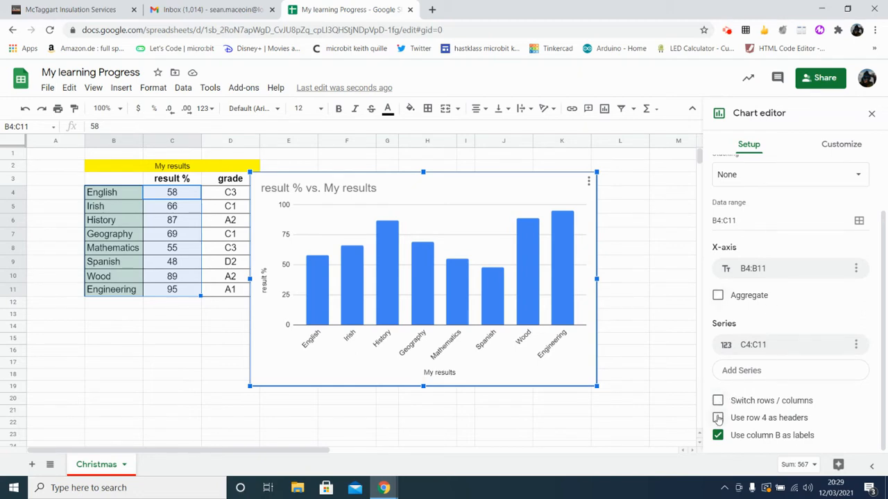
{"action": "scroll", "coordinate": [765, 406], "scroll_direction": "up", "scroll_amount": 2}
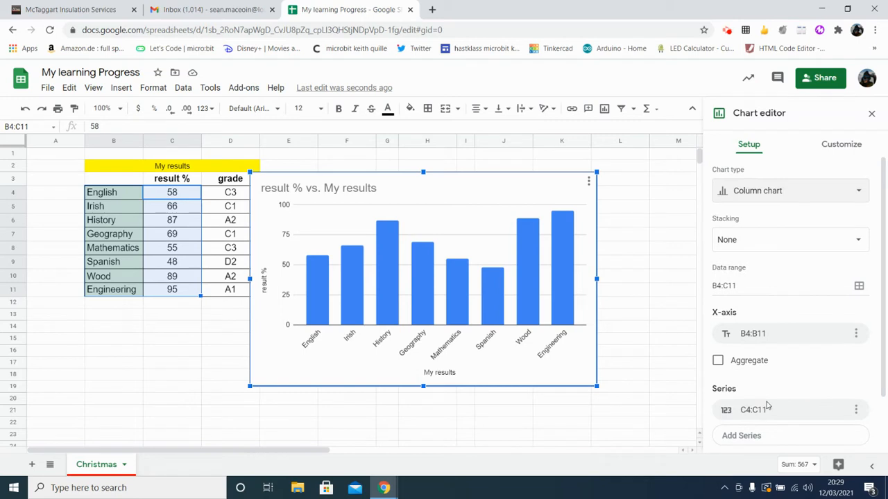
Give the column chart a light green background and display its columns in 3D
{"action": "left_click", "coordinate": [837, 151]}
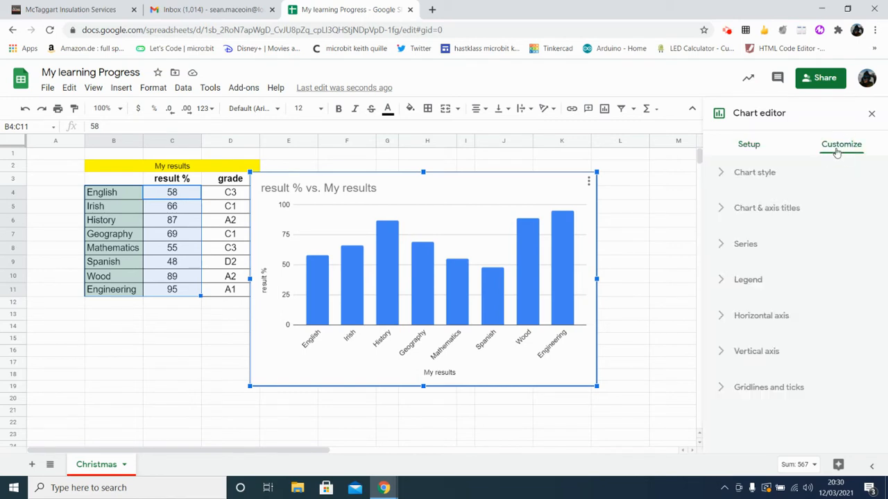
{"action": "left_click", "coordinate": [734, 176]}
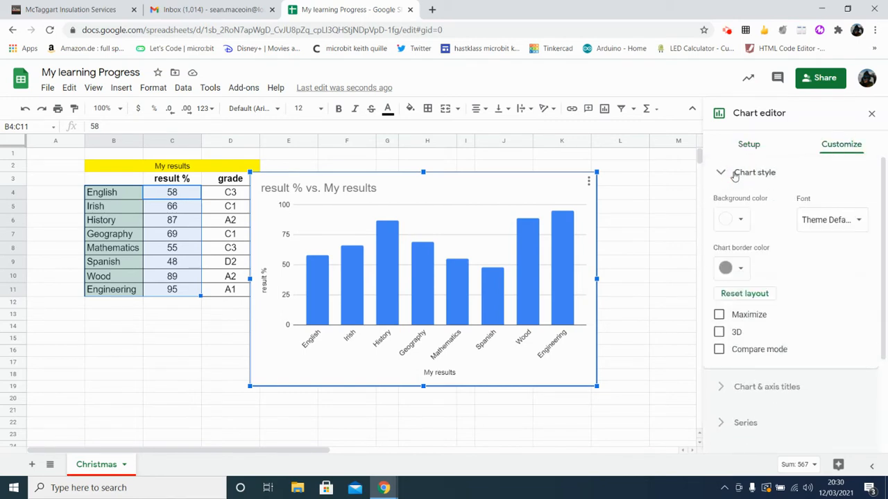
{"action": "left_click", "coordinate": [741, 220]}
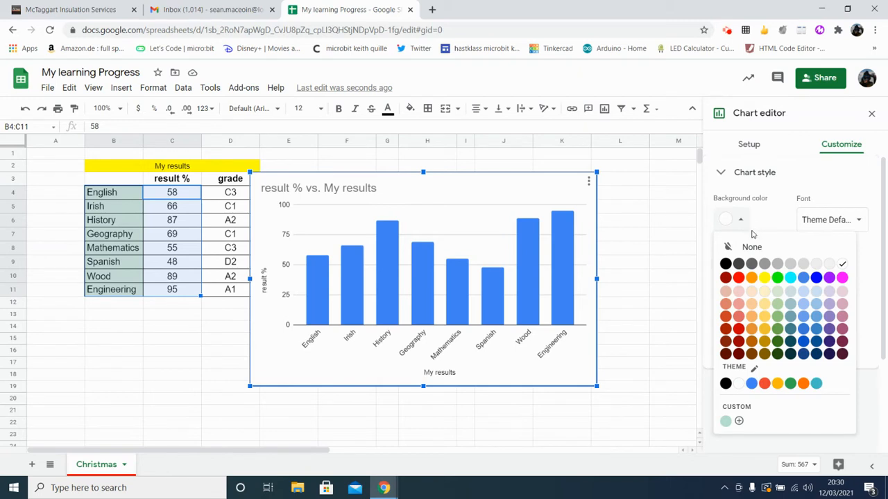
{"action": "left_click", "coordinate": [778, 303]}
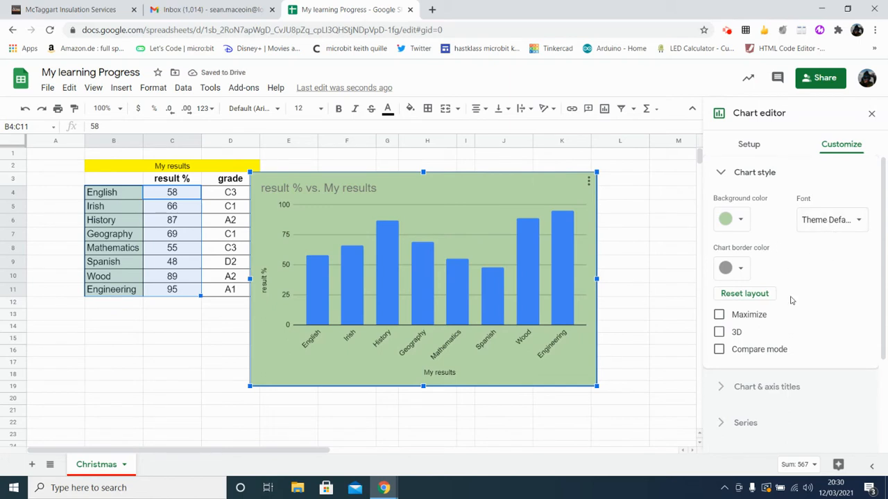
{"action": "left_click", "coordinate": [719, 333]}
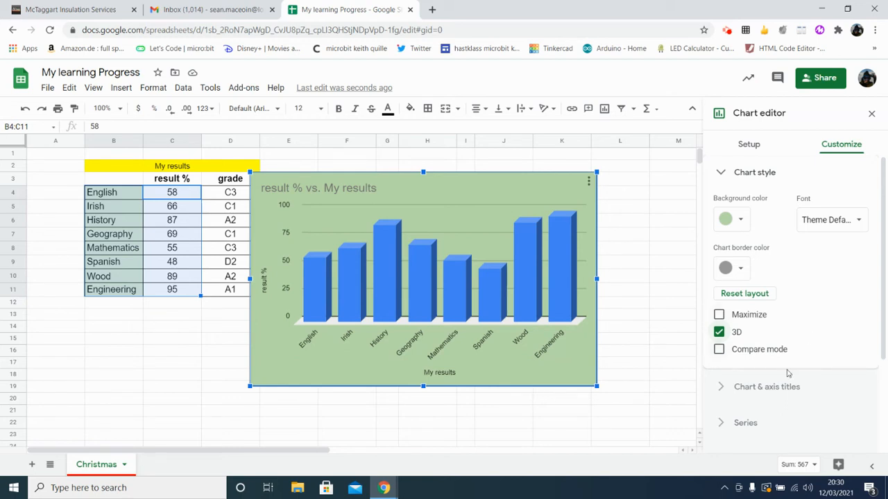
Shorten the chart title to "My results" by removing the text before it
{"action": "left_click", "coordinate": [734, 388]}
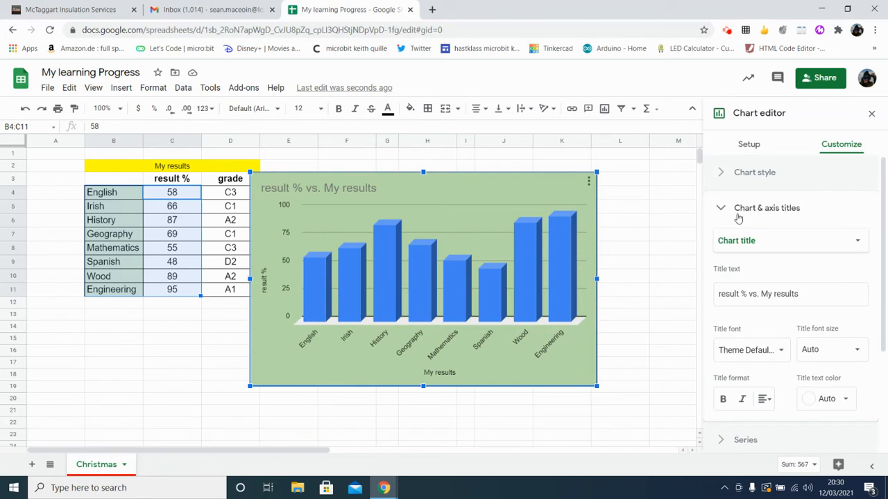
{"action": "left_click", "coordinate": [791, 294]}
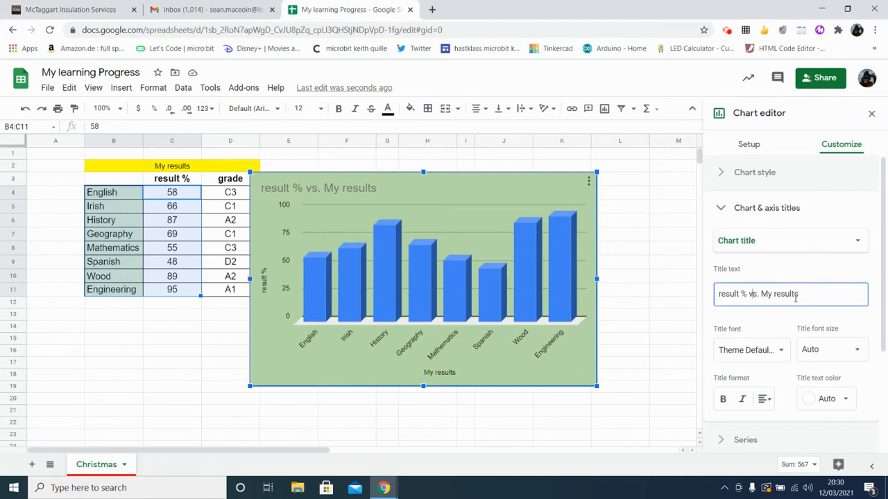
{"action": "left_click_drag", "start_coordinate": [760, 294], "coordinate": [697, 294]}
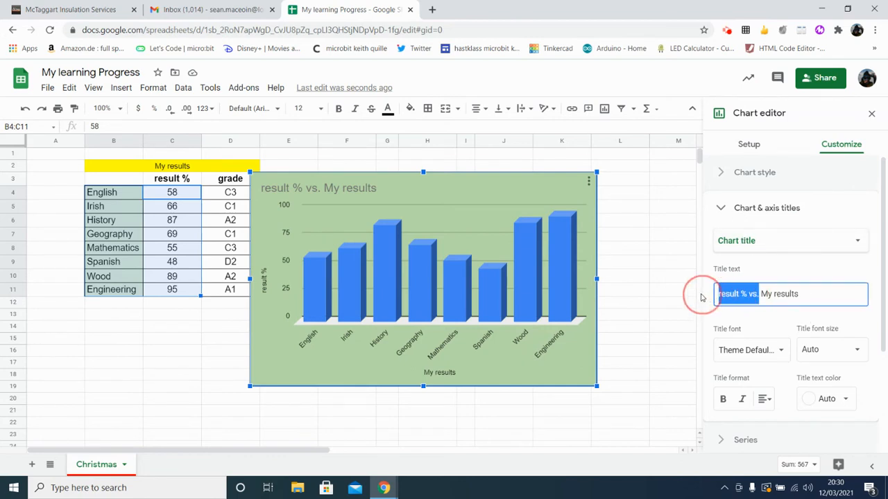
{"action": "key", "text": "BackSpace"}
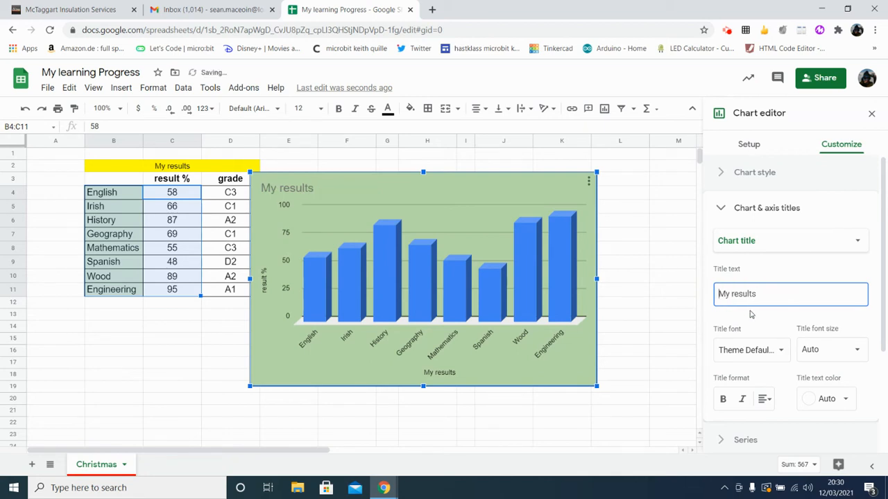
Centre the chart title and make it bold
{"action": "left_click", "coordinate": [764, 398]}
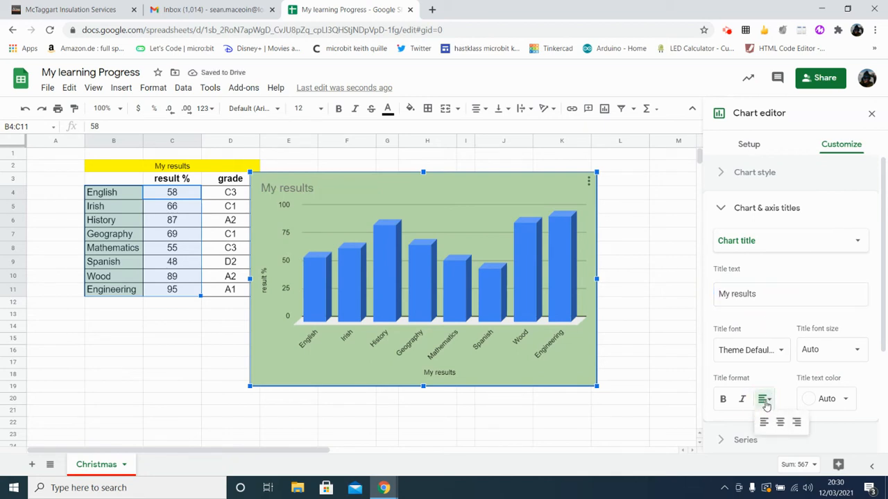
{"action": "left_click", "coordinate": [780, 421]}
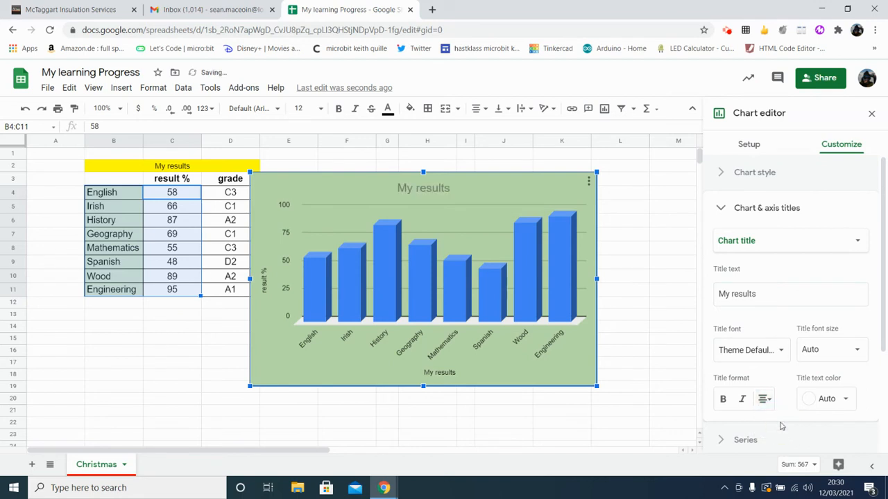
{"action": "left_click", "coordinate": [722, 399]}
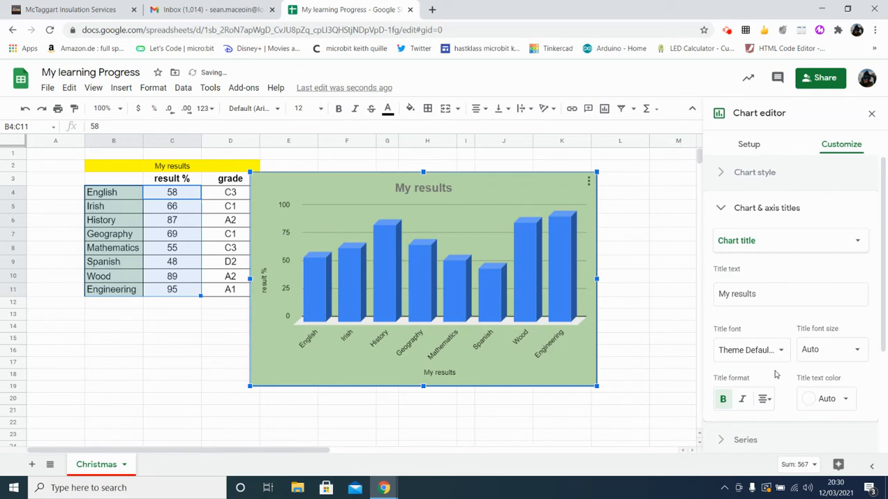
Show data labels with the percentage values on the columns of the results series
{"action": "scroll", "coordinate": [775, 375], "scroll_direction": "down", "scroll_amount": 1}
{"action": "scroll", "coordinate": [776, 375], "scroll_direction": "down", "scroll_amount": 1}
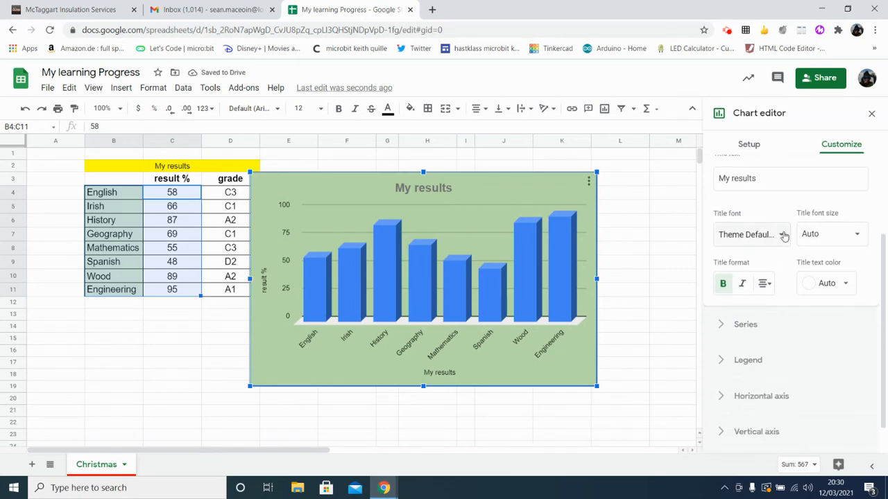
{"action": "left_click", "coordinate": [748, 324]}
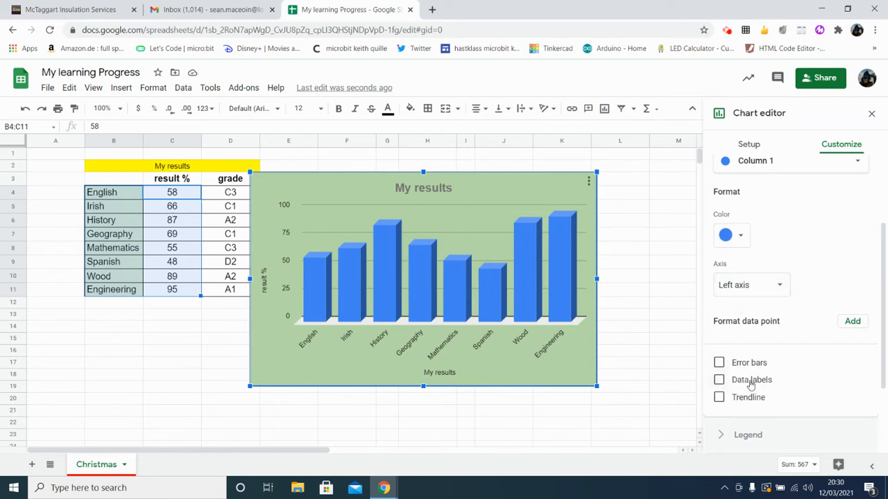
{"action": "left_click", "coordinate": [719, 381]}
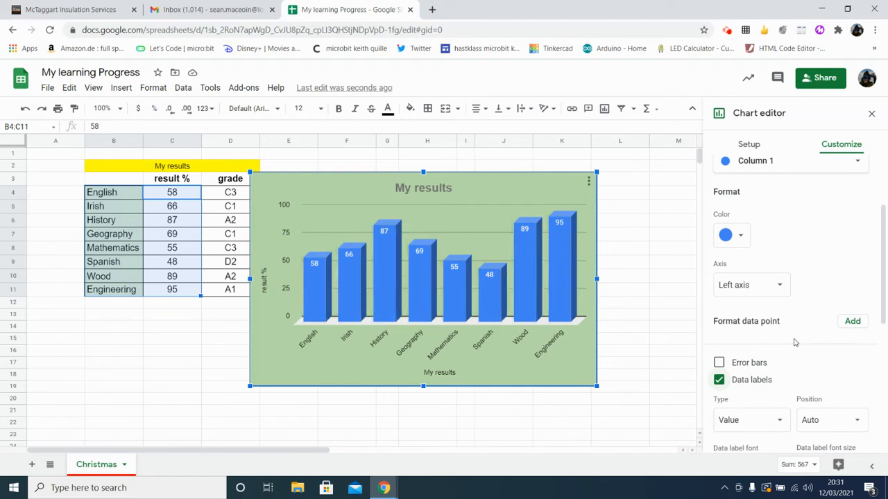
Try out a linear trendline on the results series and turn it off again
{"action": "scroll", "coordinate": [795, 343], "scroll_direction": "down", "scroll_amount": 3}
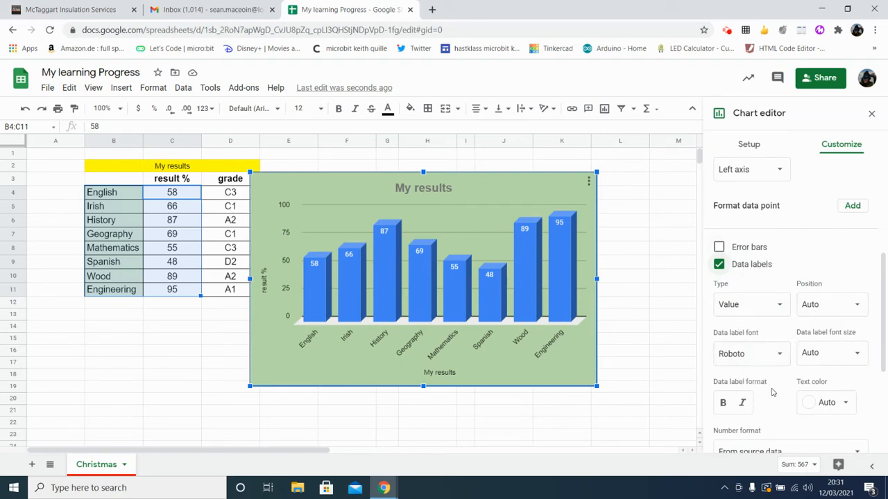
{"action": "scroll", "coordinate": [772, 393], "scroll_direction": "down", "scroll_amount": 3}
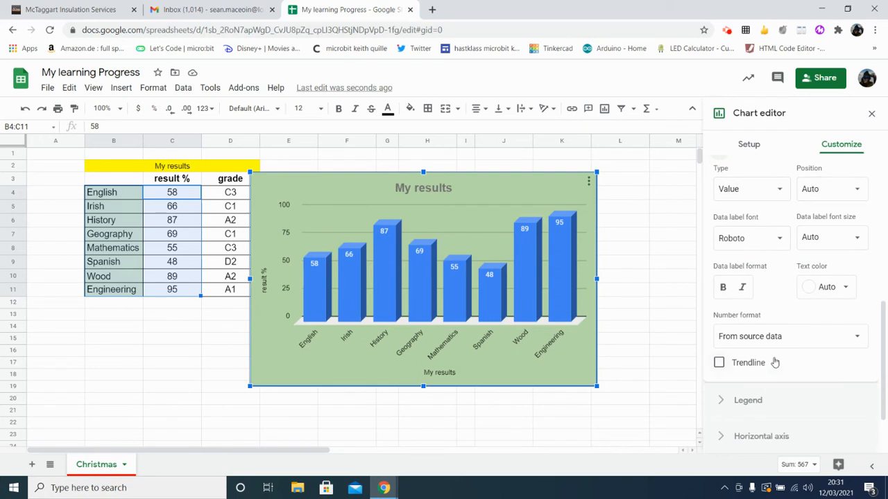
{"action": "scroll", "coordinate": [775, 361], "scroll_direction": "down", "scroll_amount": 2}
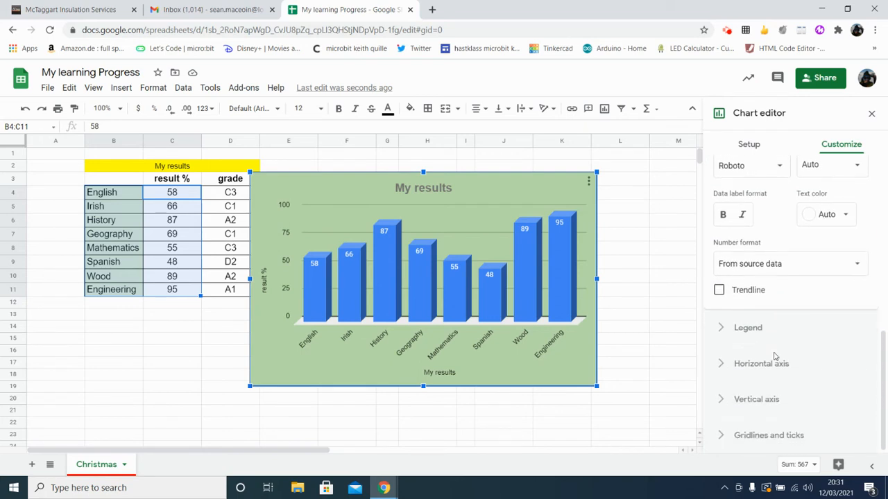
{"action": "left_click", "coordinate": [719, 291]}
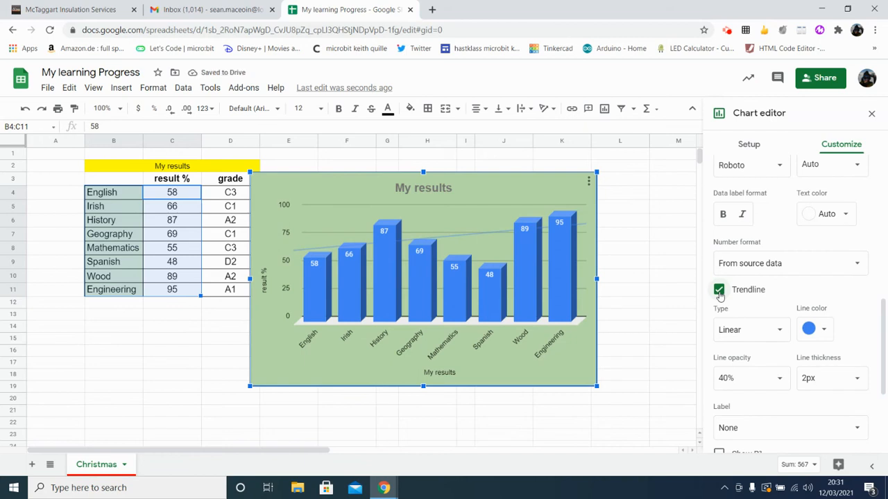
{"action": "left_click", "coordinate": [719, 291]}
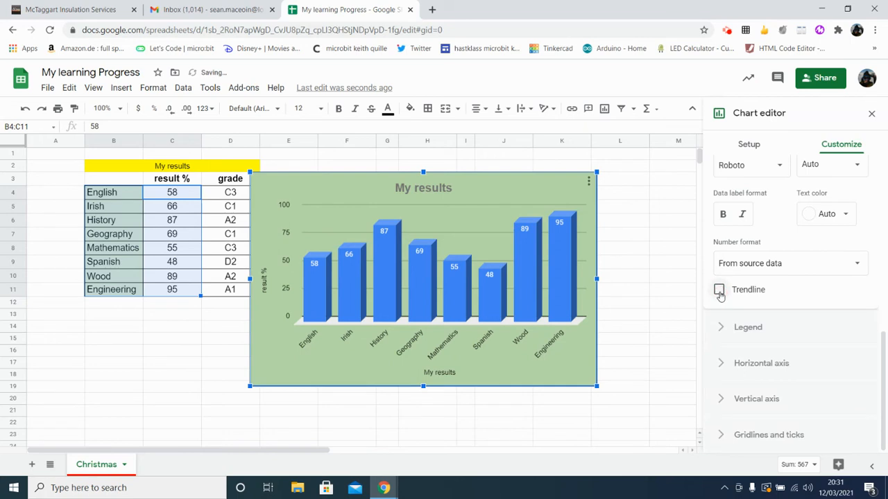
Reverse the order of the chart's horizontal axis and slant its subject labels at 30°
{"action": "left_click", "coordinate": [732, 329]}
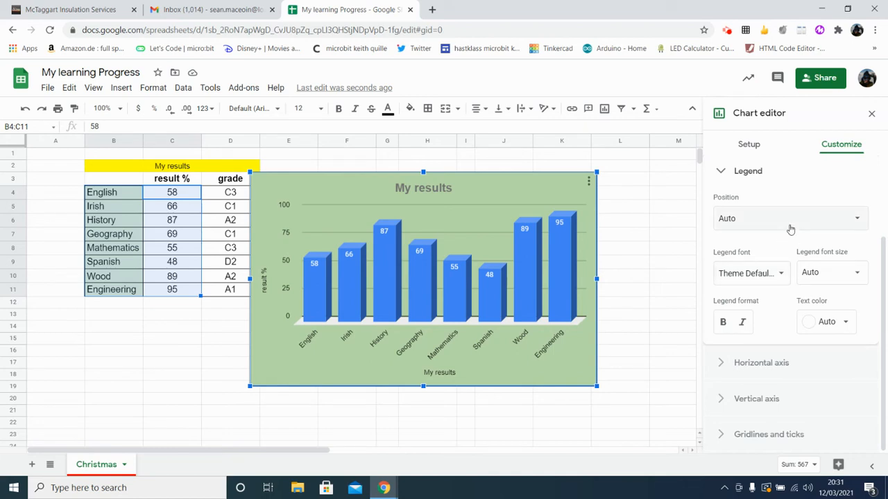
{"action": "left_click", "coordinate": [737, 363]}
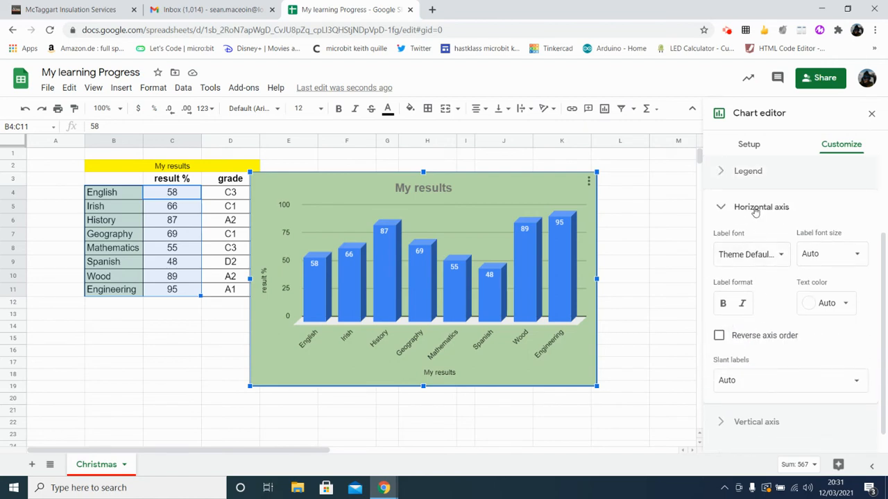
{"action": "left_click", "coordinate": [719, 336]}
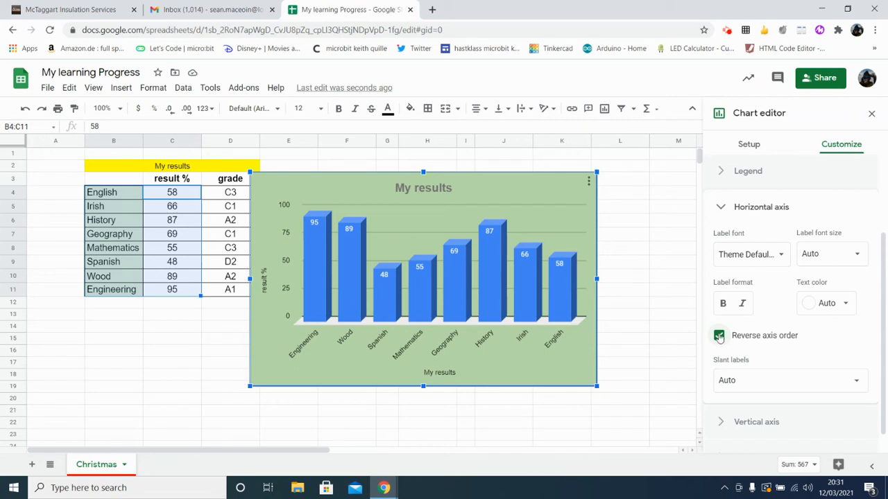
{"action": "scroll", "coordinate": [773, 341], "scroll_direction": "down", "scroll_amount": 1}
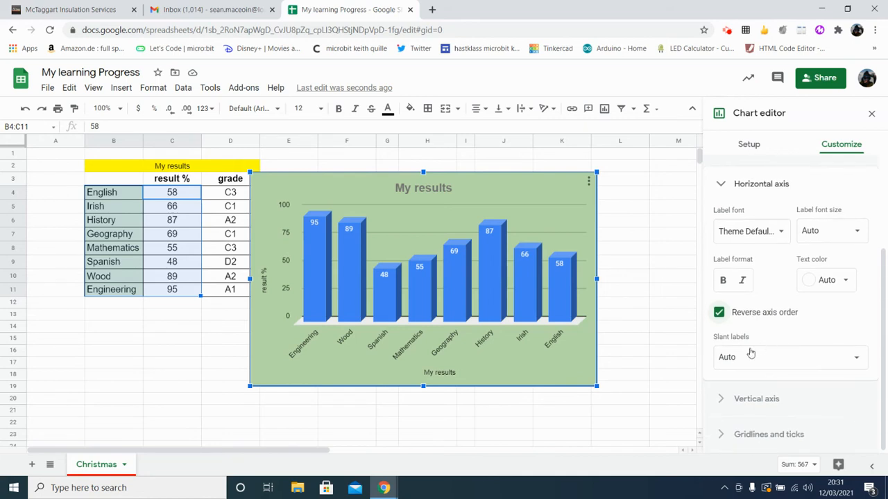
{"action": "left_click", "coordinate": [857, 357]}
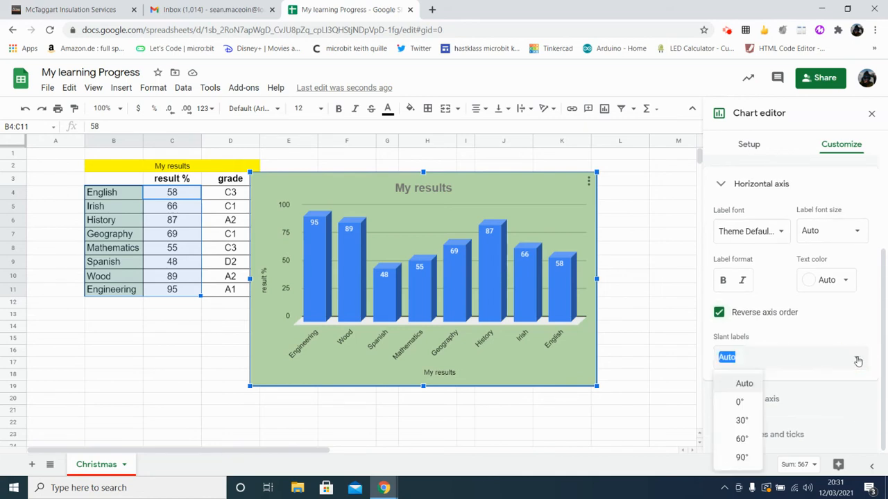
{"action": "left_click", "coordinate": [741, 421]}
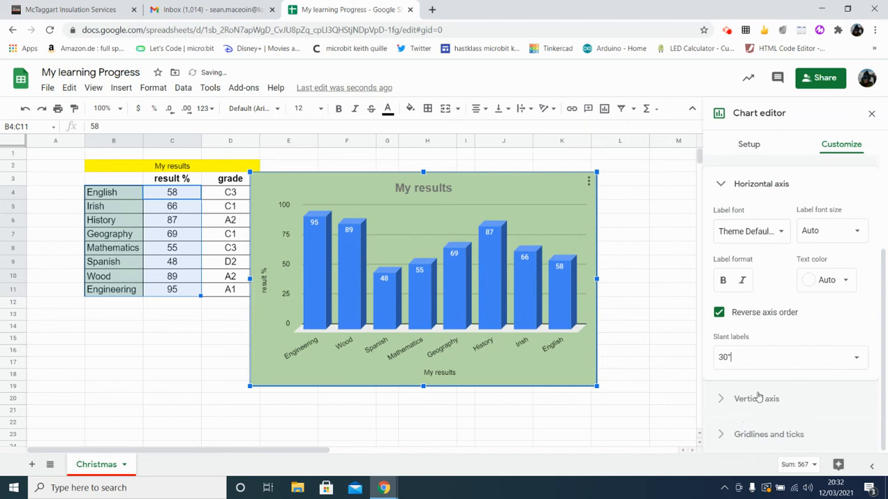
Show the axis line on the chart's vertical axis
{"action": "left_click", "coordinate": [735, 405]}
{"action": "scroll", "coordinate": [761, 344], "scroll_direction": "down", "scroll_amount": 2}
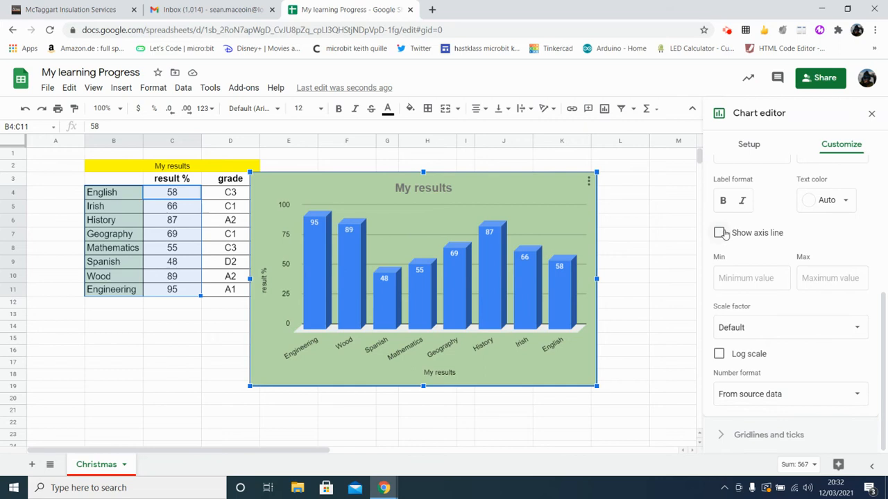
{"action": "left_click", "coordinate": [718, 234]}
Add major ticks and minor gridlines to the chart's vertical axis
{"action": "left_click", "coordinate": [748, 435]}
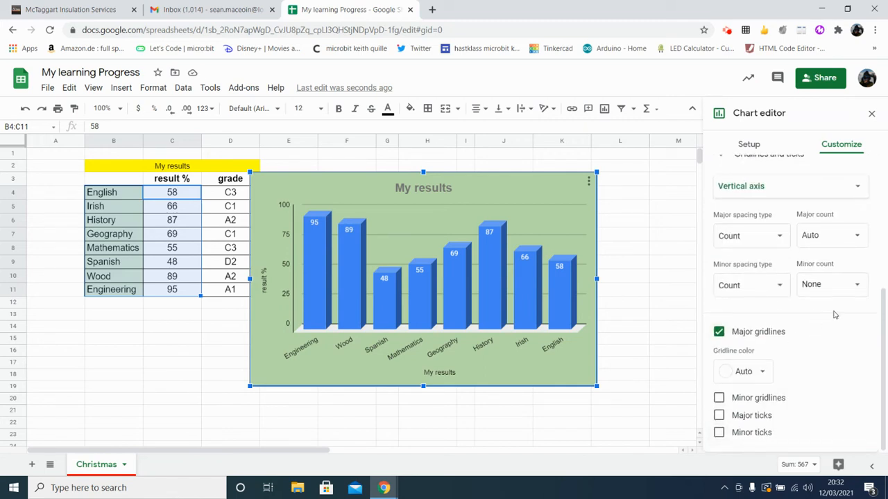
{"action": "left_click", "coordinate": [719, 416]}
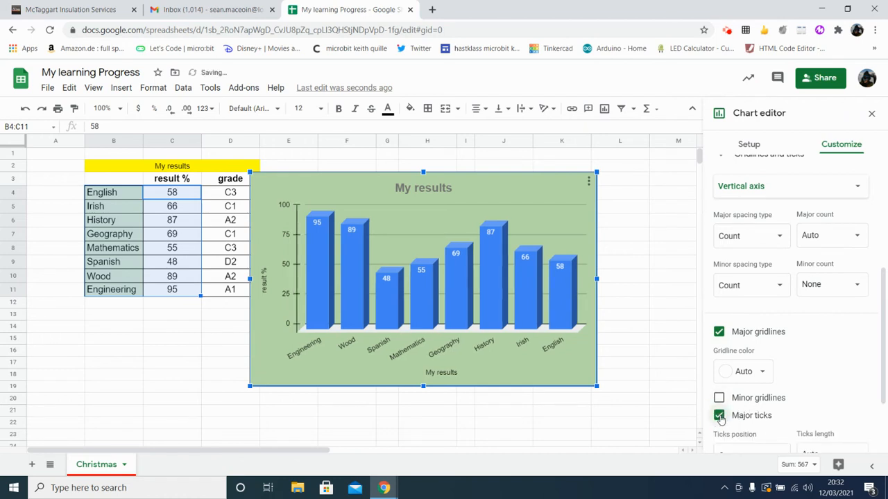
{"action": "left_click", "coordinate": [719, 399]}
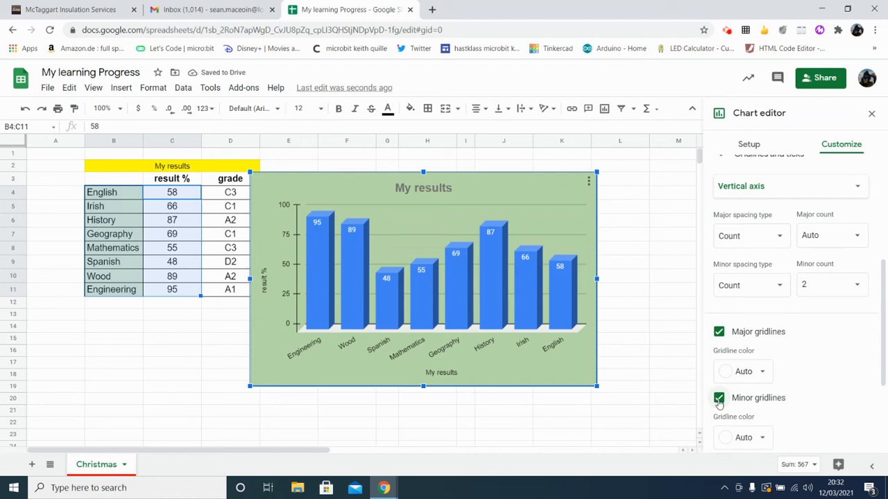
{"action": "scroll", "coordinate": [831, 407], "scroll_direction": "down", "scroll_amount": 2}
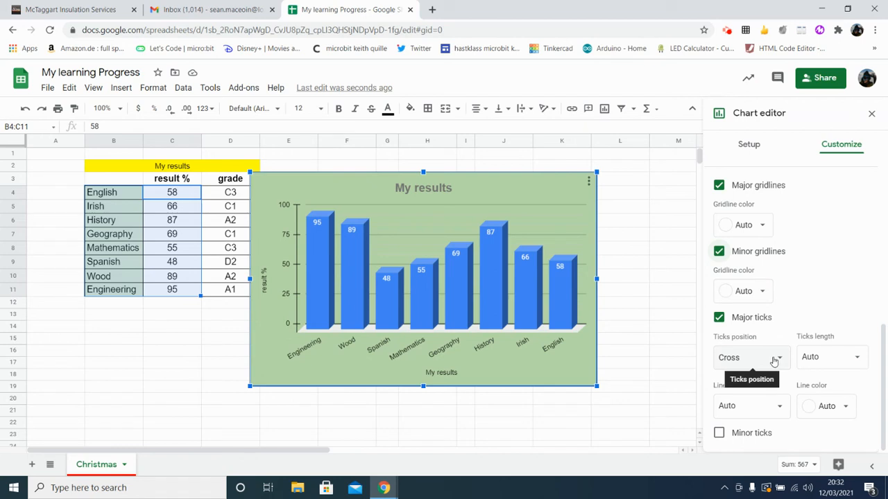
{"action": "scroll", "coordinate": [779, 373], "scroll_direction": "up", "scroll_amount": 5}
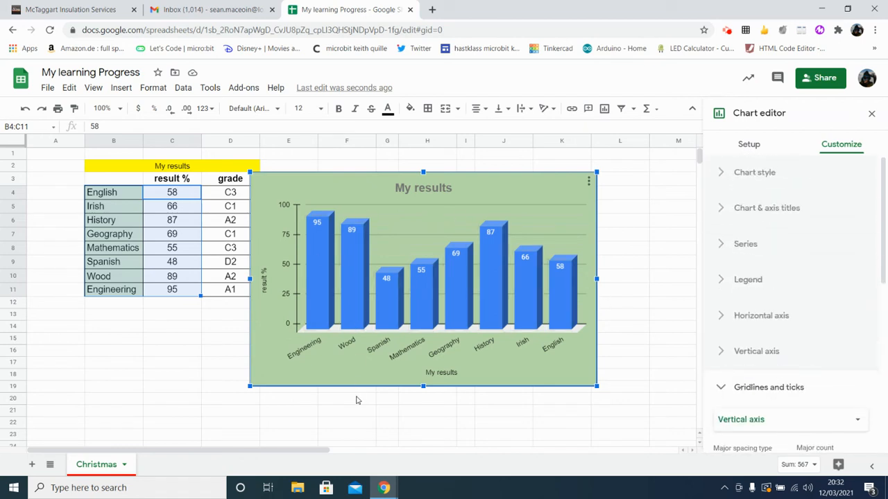
Change the colour of the chart's columns to red
{"action": "left_click", "coordinate": [467, 185]}
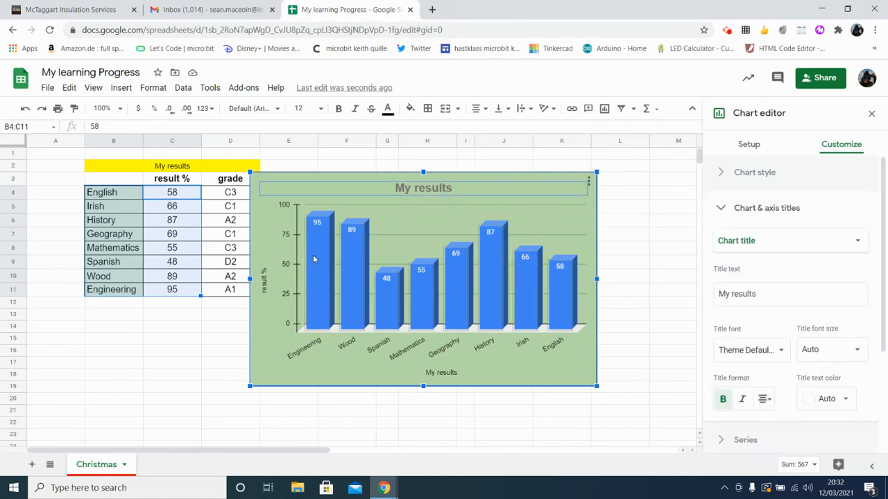
{"action": "left_click", "coordinate": [297, 275]}
{"action": "left_click", "coordinate": [351, 294]}
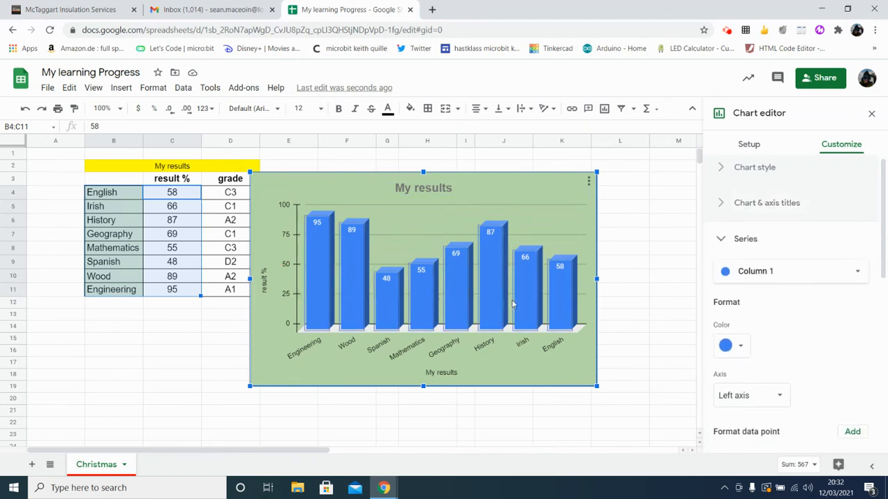
{"action": "left_click", "coordinate": [825, 276]}
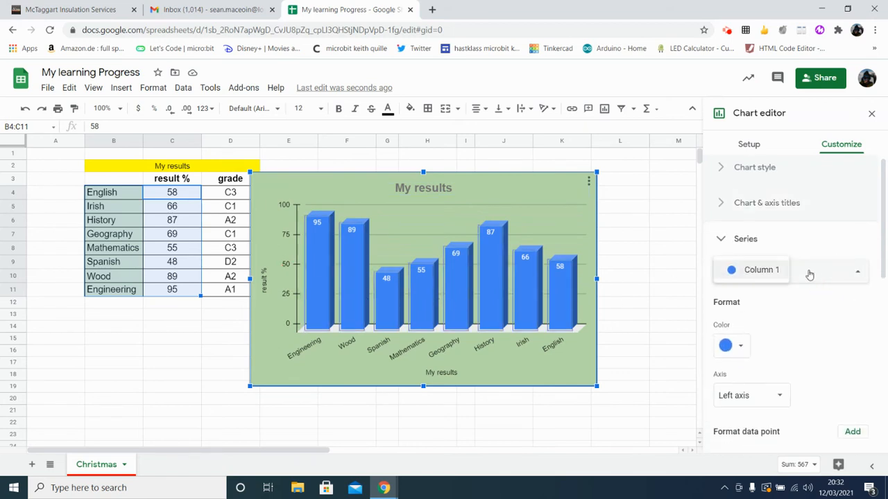
{"action": "left_click", "coordinate": [741, 345]}
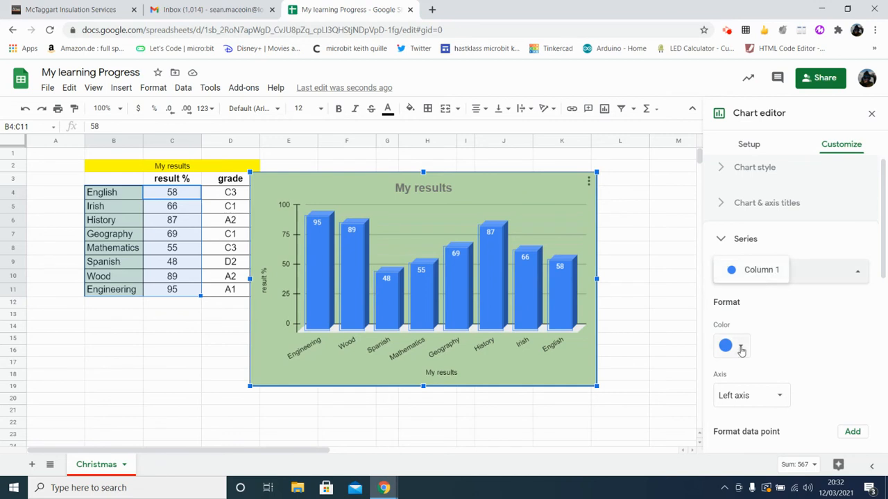
{"action": "left_click", "coordinate": [741, 346]}
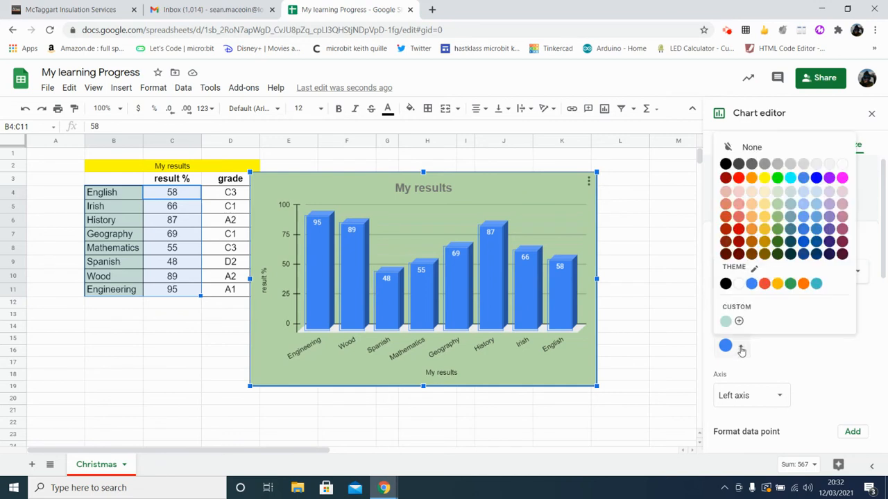
{"action": "left_click", "coordinate": [738, 177]}
Move the chart to the right so it sits beside the grade and percentage reference table without covering it
{"action": "left_click", "coordinate": [617, 316]}
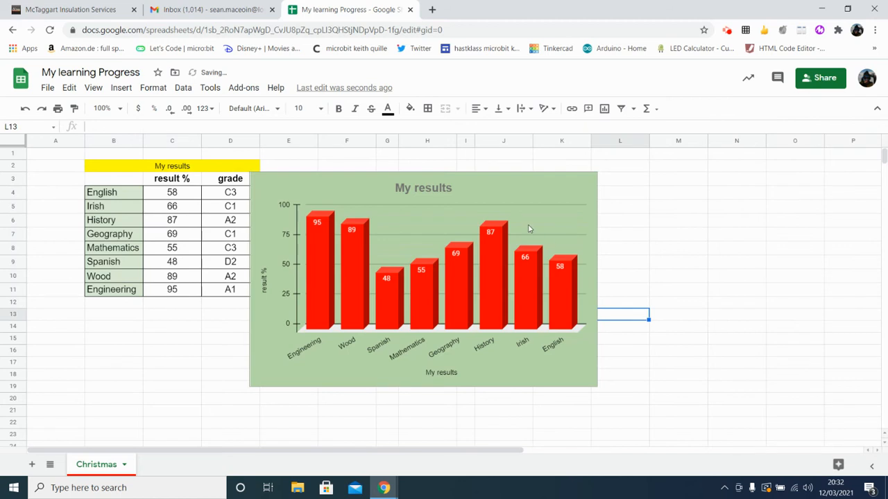
{"action": "left_click", "coordinate": [485, 196]}
{"action": "left_click_drag", "start_coordinate": [520, 194], "coordinate": [629, 183]}
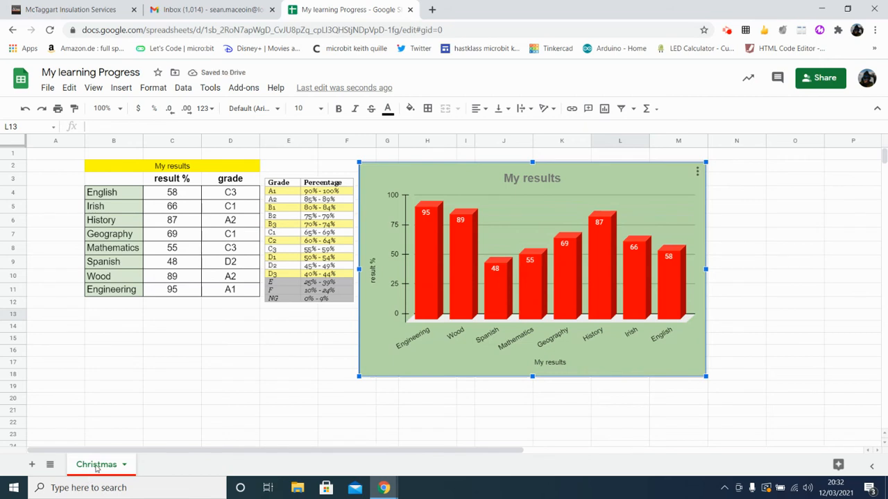
{"action": "left_click", "coordinate": [256, 374]}
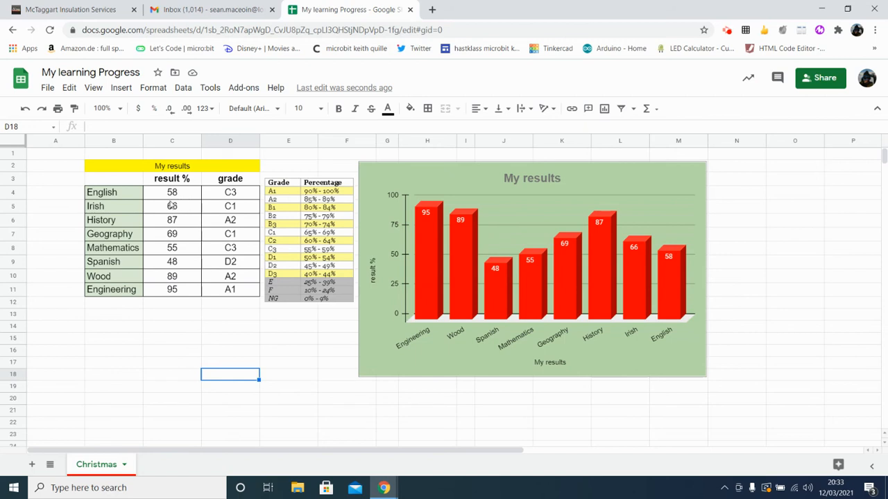
Change the Spanish result in the table to 88
{"action": "left_click", "coordinate": [170, 267]}
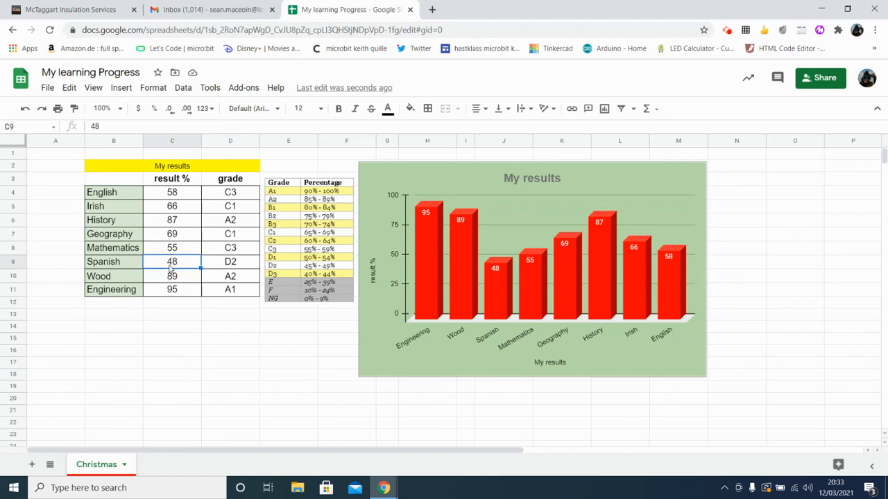
{"action": "double_click", "coordinate": [171, 267]}
{"action": "left_click_drag", "start_coordinate": [173, 262], "coordinate": [167, 262]}
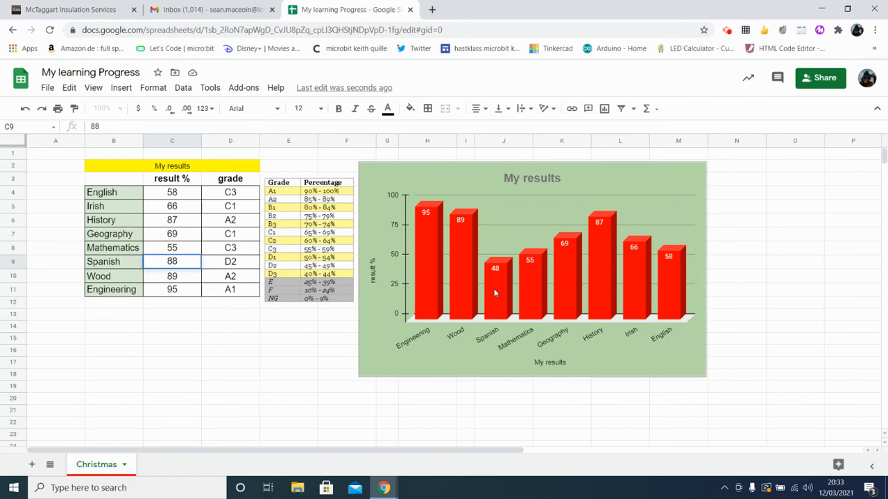
{"action": "left_click", "coordinate": [262, 356]}
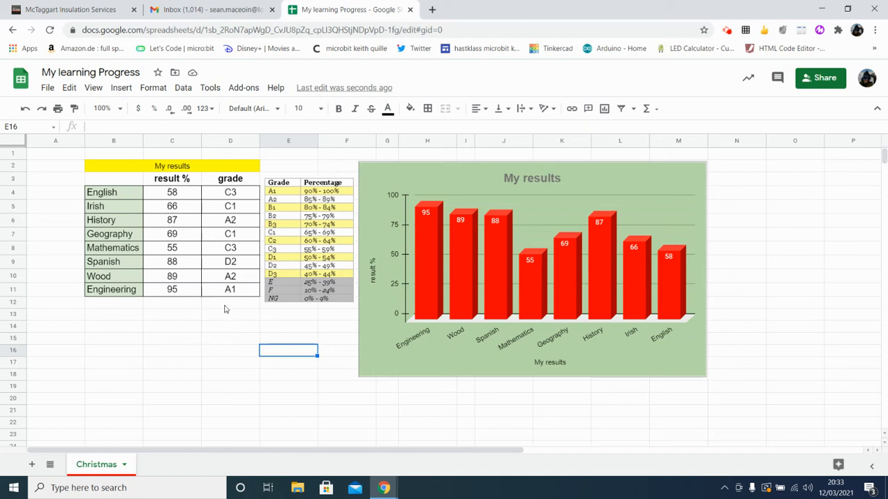
Start a conditional formatting rule on the result percentages in C4:C11 for values less than or equal to 60
{"action": "left_click", "coordinate": [184, 339]}
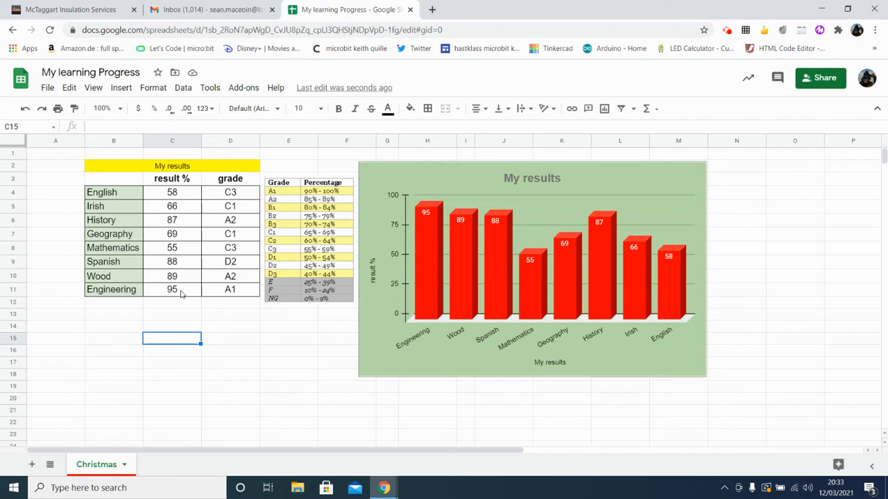
{"action": "left_click_drag", "start_coordinate": [188, 195], "coordinate": [184, 291]}
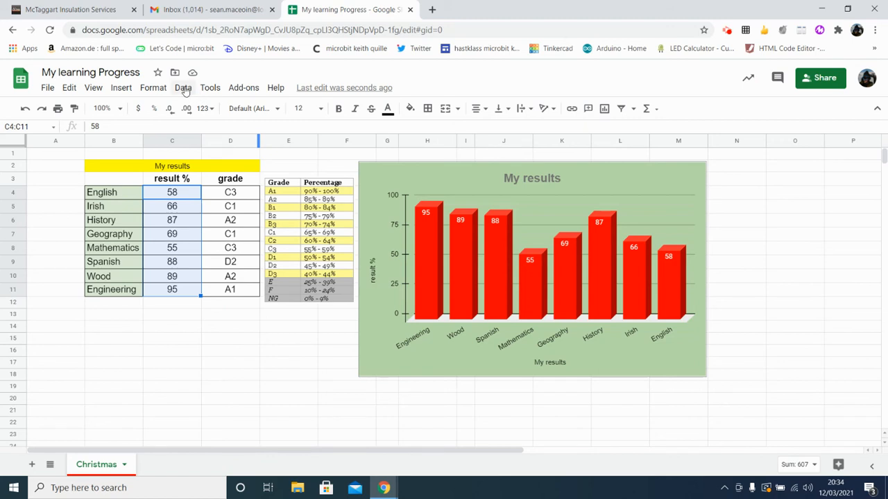
{"action": "left_click", "coordinate": [154, 89]}
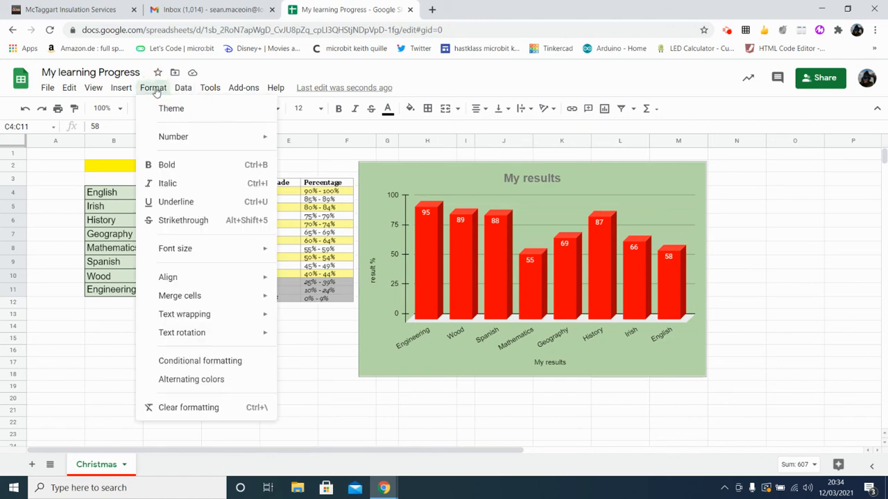
{"action": "left_click", "coordinate": [226, 360]}
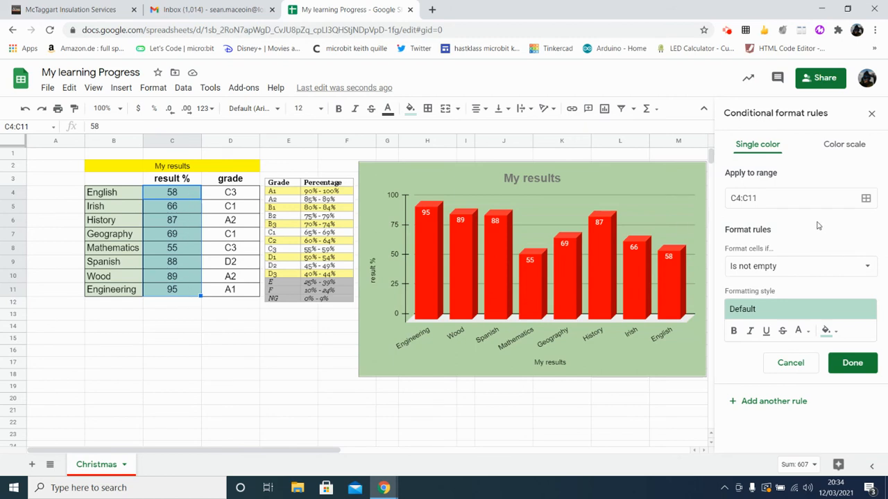
{"action": "left_click", "coordinate": [839, 270]}
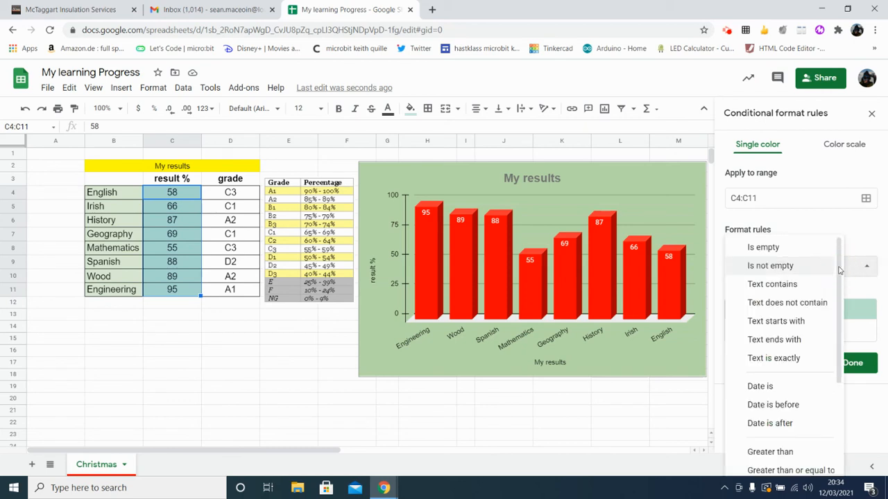
{"action": "scroll", "coordinate": [817, 340], "scroll_direction": "down", "scroll_amount": 3}
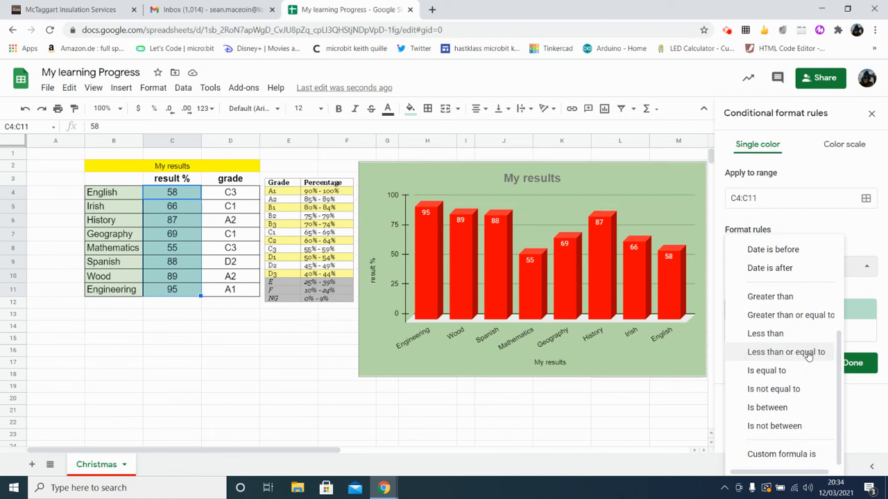
{"action": "left_click", "coordinate": [808, 353]}
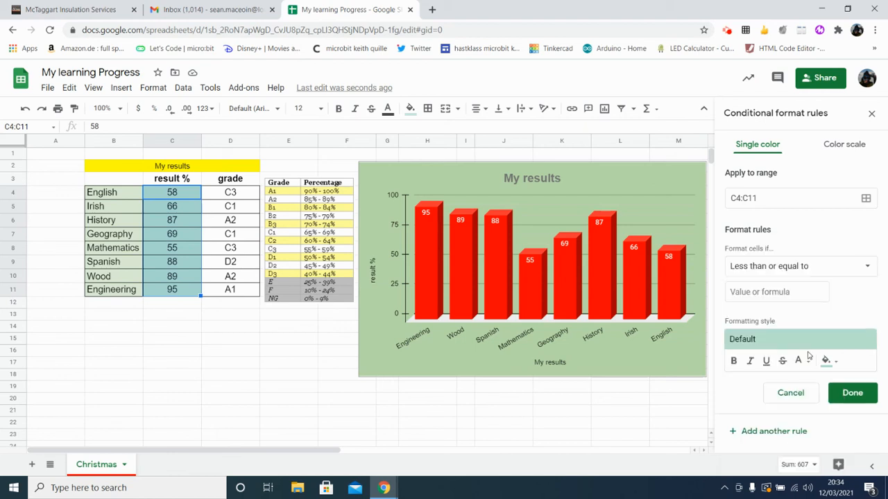
{"action": "left_click", "coordinate": [800, 292]}
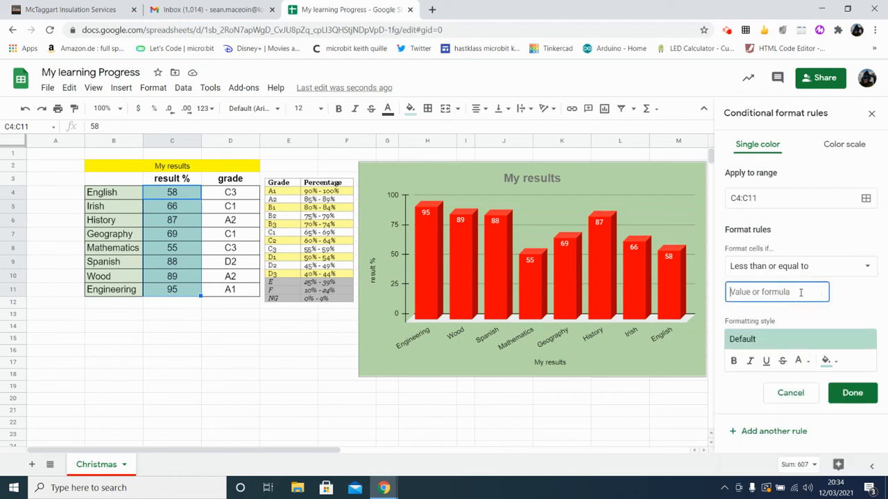
{"action": "type", "text": "60"}
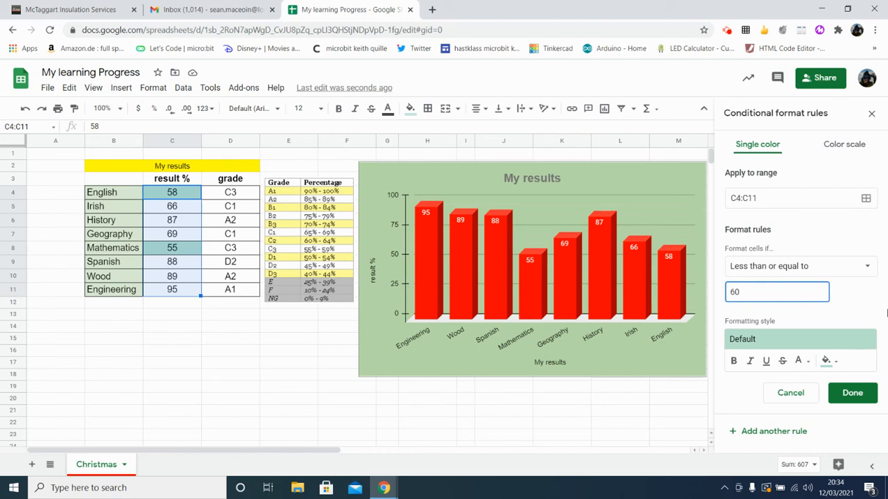
Give the less-than-or-equal-to-60 rule a red fill and save the rule
{"action": "left_click", "coordinate": [831, 364]}
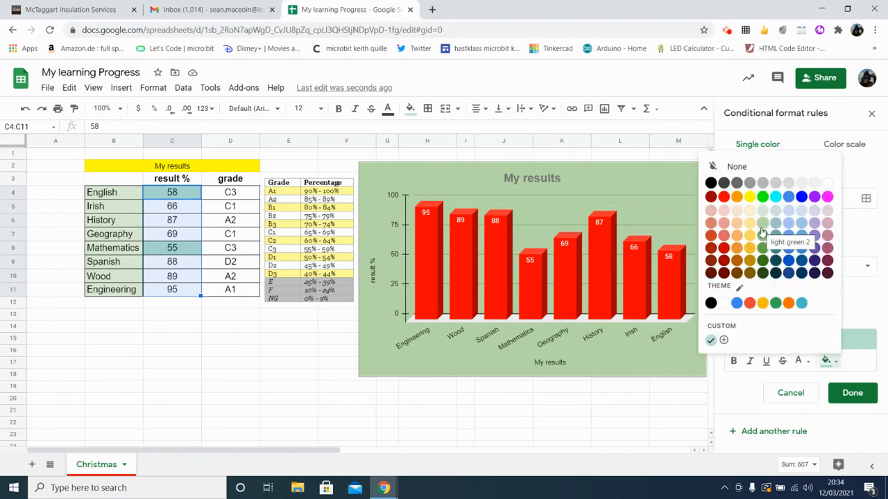
{"action": "left_click", "coordinate": [723, 198]}
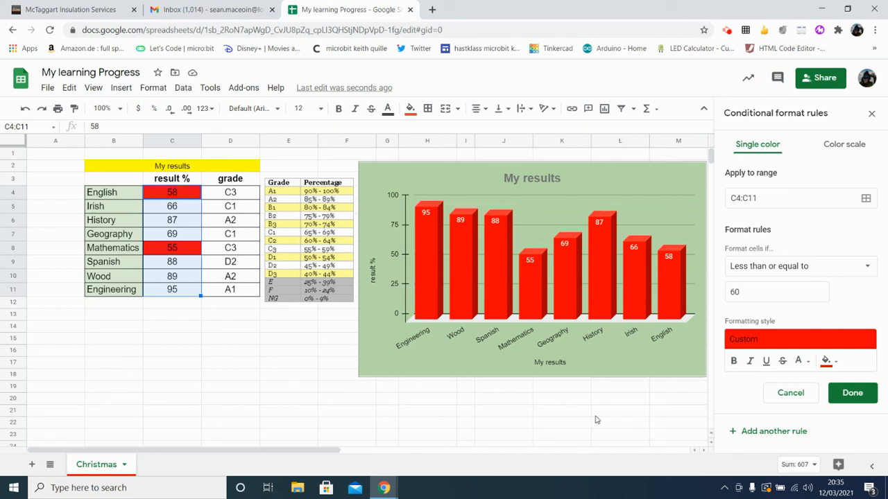
{"action": "left_click", "coordinate": [851, 393]}
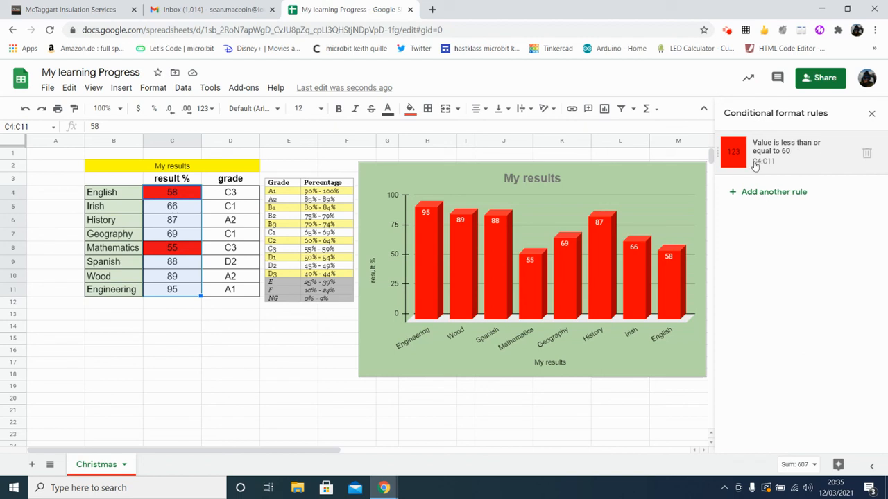
Add another conditional formatting rule on C4:C11 for values greater than or equal to 90
{"action": "left_click", "coordinate": [749, 192]}
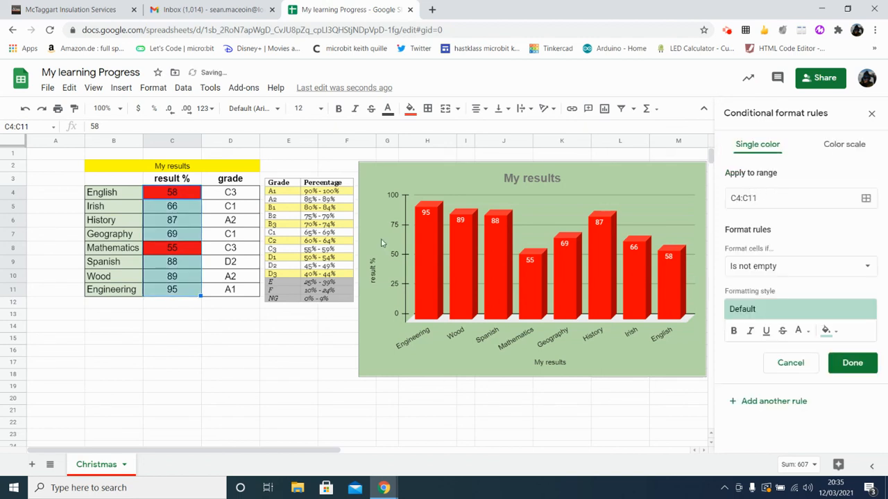
{"action": "left_click", "coordinate": [800, 268]}
{"action": "scroll", "coordinate": [794, 310], "scroll_direction": "down", "scroll_amount": 4}
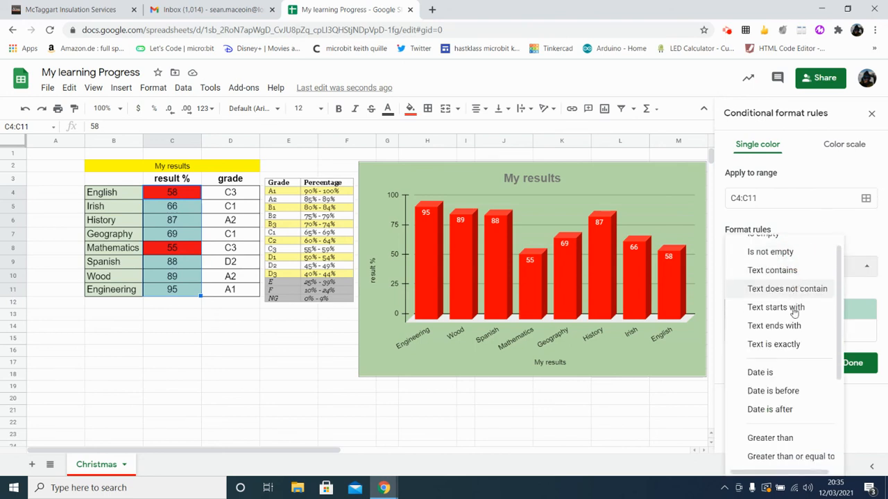
{"action": "scroll", "coordinate": [794, 313], "scroll_direction": "down", "scroll_amount": 1}
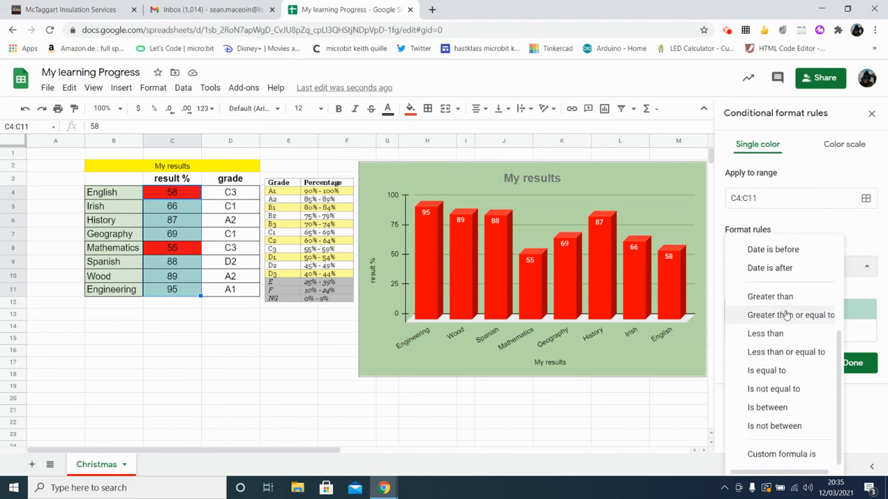
{"action": "left_click", "coordinate": [784, 314]}
{"action": "left_click", "coordinate": [791, 292]}
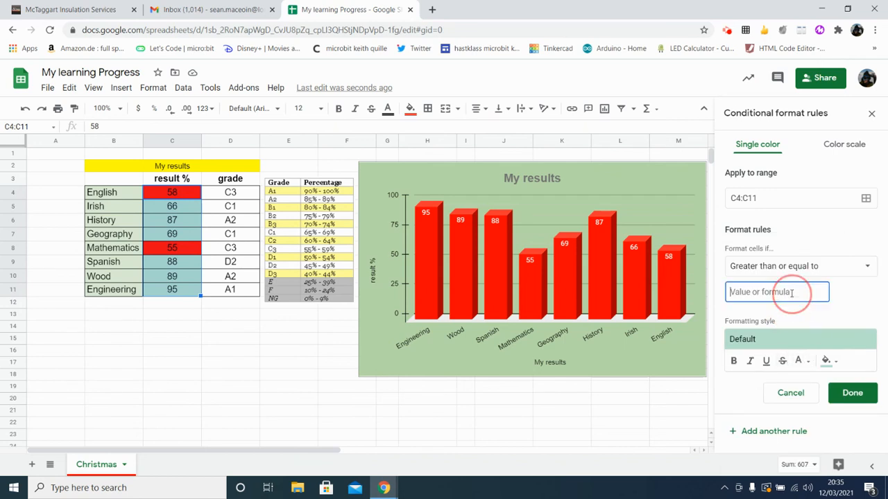
{"action": "type", "text": "90"}
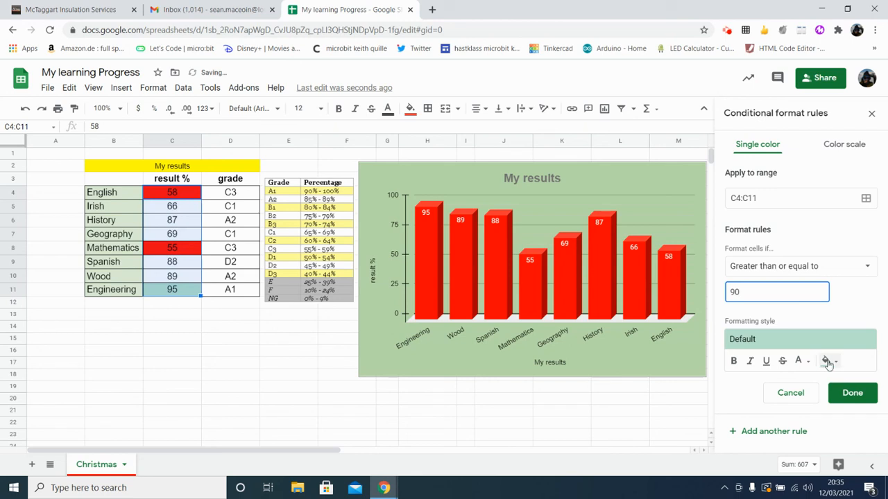
Give the greater-than-or-equal-to-90 rule a green fill and save the rule
{"action": "left_click", "coordinate": [827, 361]}
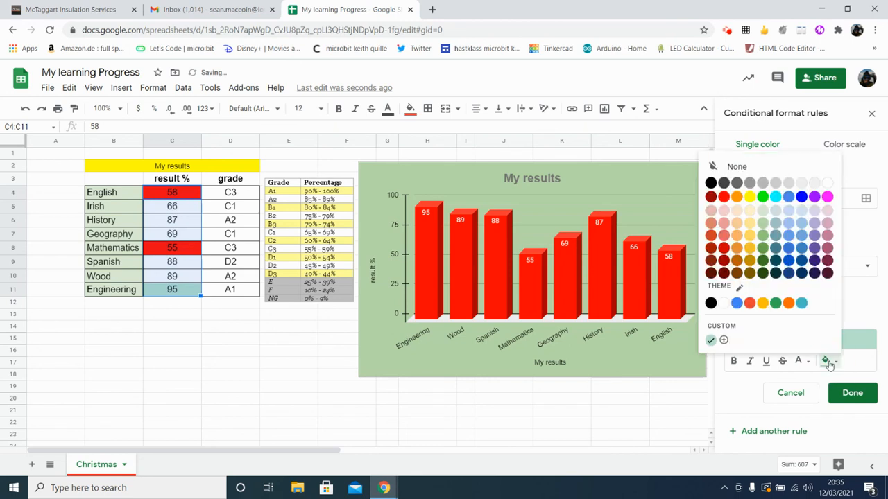
{"action": "left_click", "coordinate": [762, 198]}
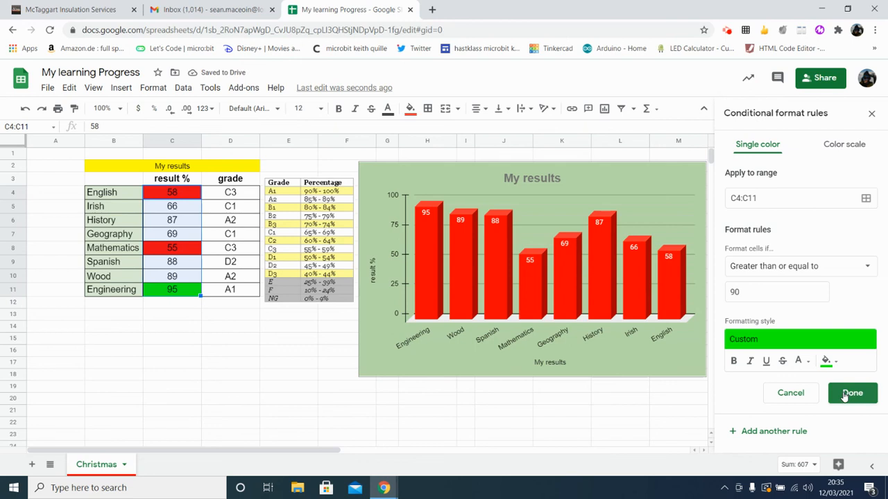
{"action": "left_click", "coordinate": [851, 393]}
{"action": "left_click", "coordinate": [230, 366]}
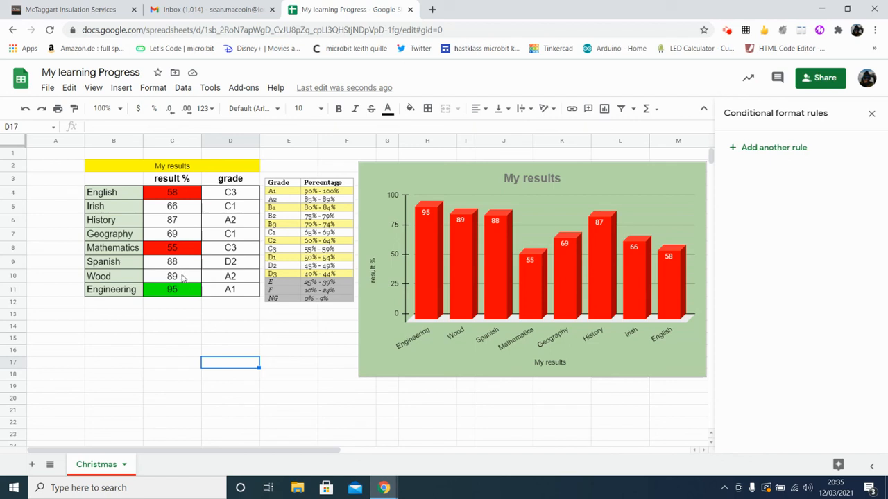
Change the Irish result in the table to 92 and close the conditional format rules
{"action": "left_click", "coordinate": [185, 210]}
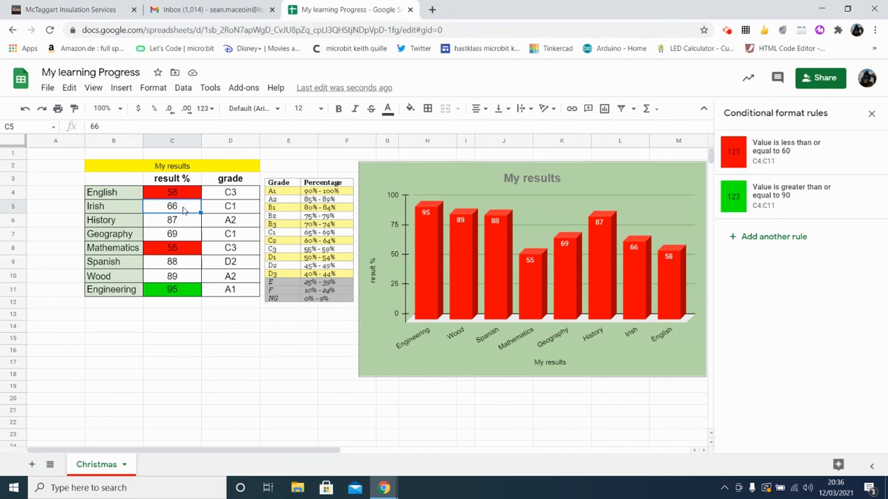
{"action": "type", "text": "92"}
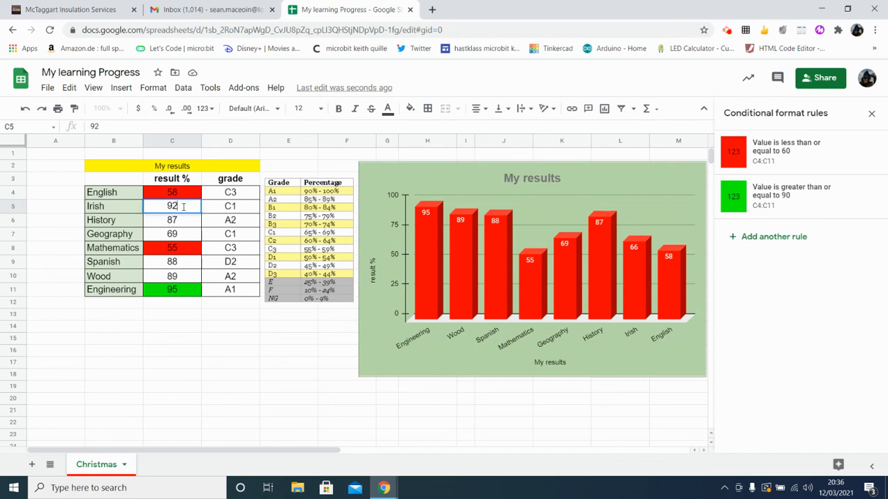
{"action": "key", "text": "Return"}
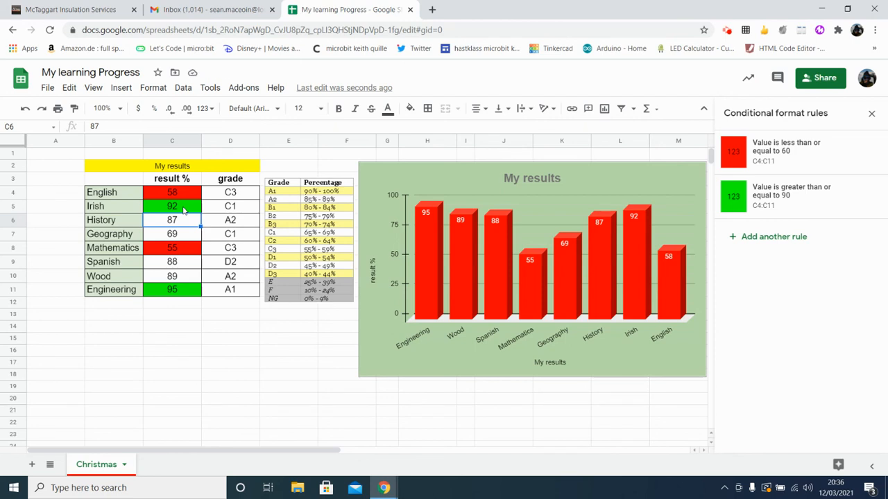
{"action": "left_click", "coordinate": [310, 379]}
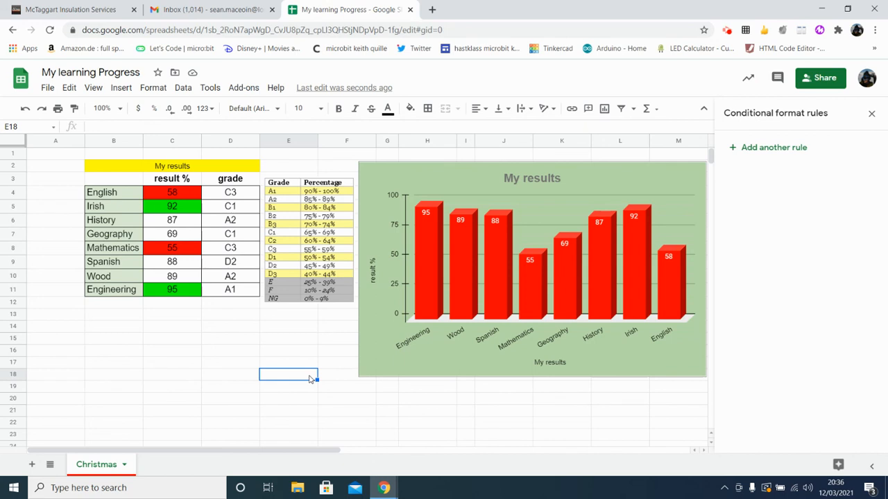
{"action": "left_click", "coordinate": [872, 113]}
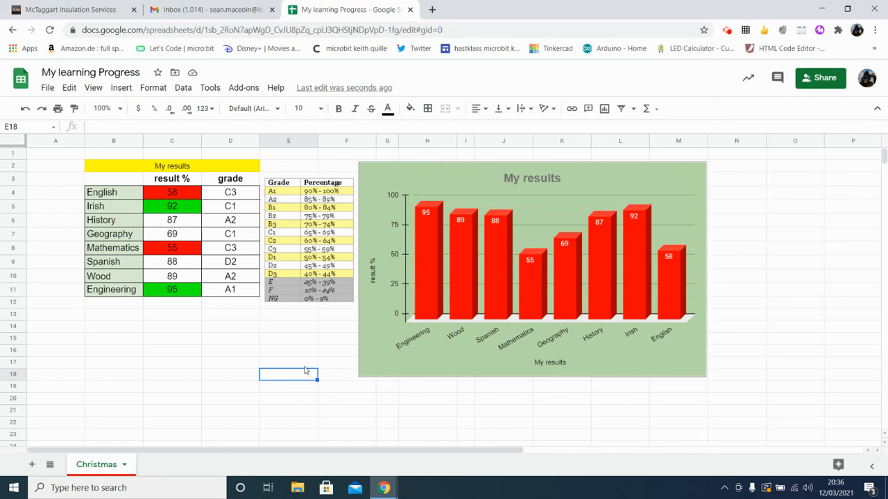
{"action": "left_click", "coordinate": [252, 375]}
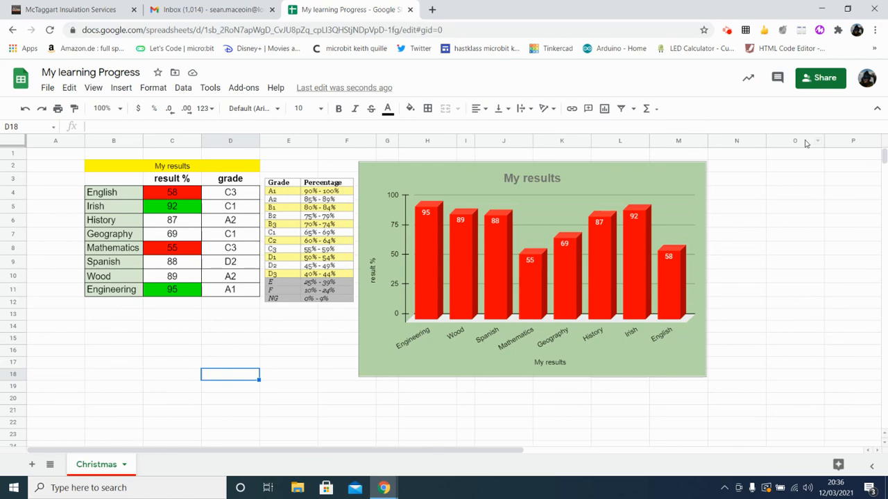
{"action": "left_click", "coordinate": [727, 30]}
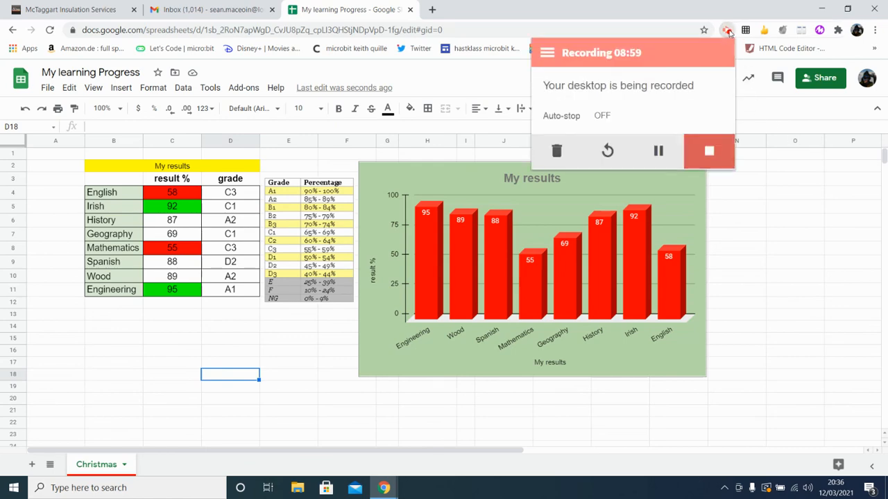